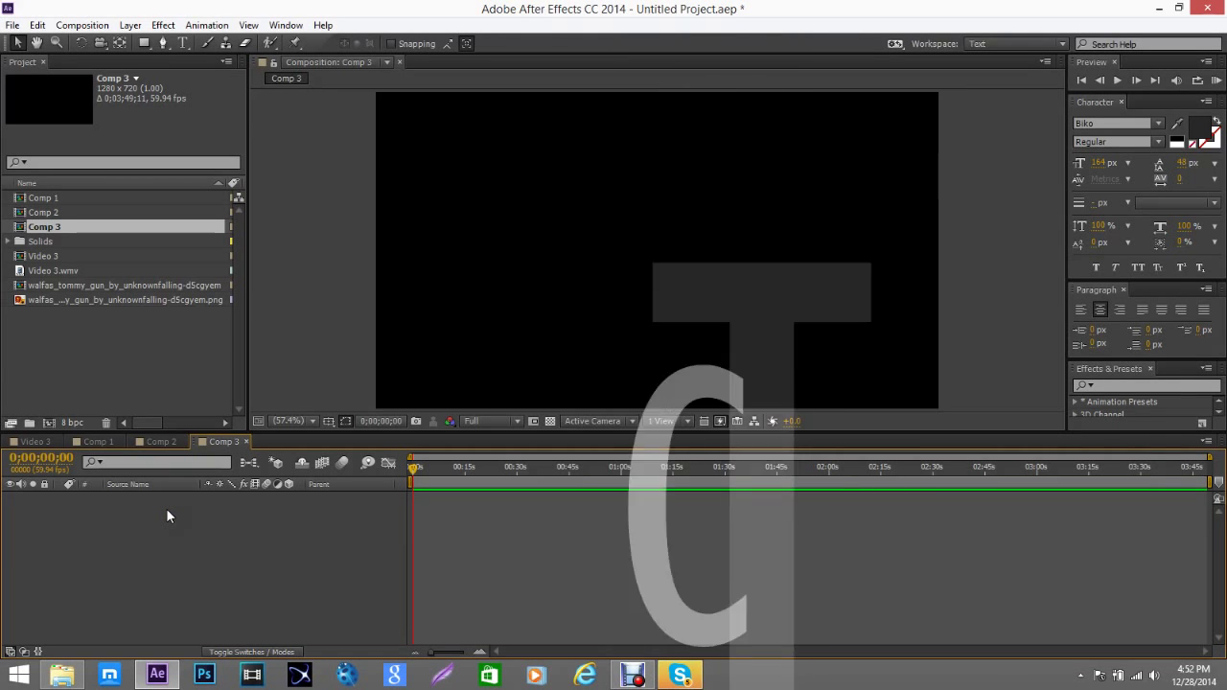
Step: Create a new composition, and set the width of the Video 3 composition to 1280 px
{"action": "key", "text": "ctrl+n"}
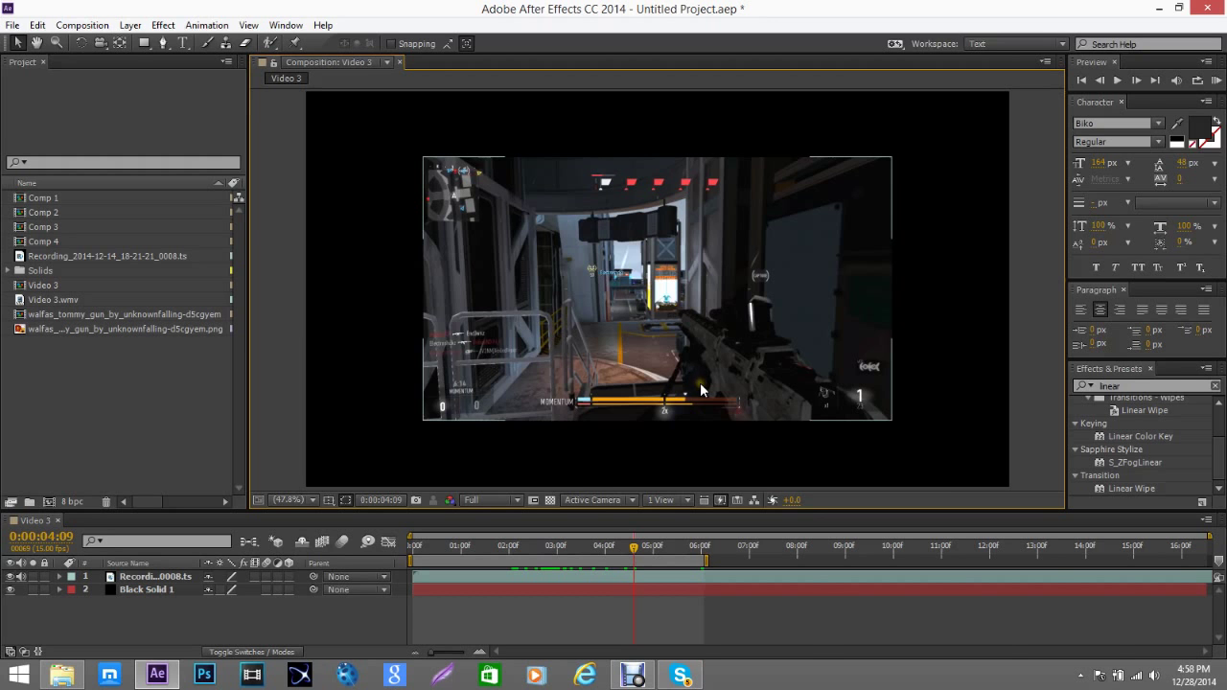
{"action": "key", "text": "ctrl+k"}
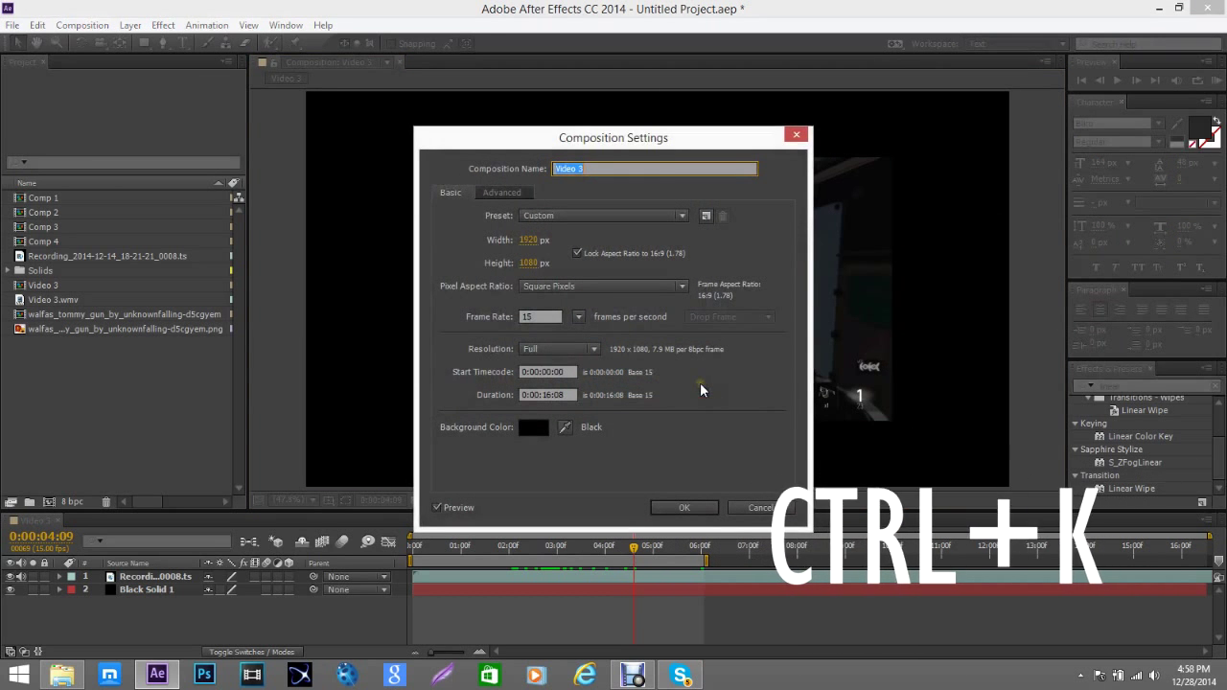
{"action": "key", "text": "Tab"}
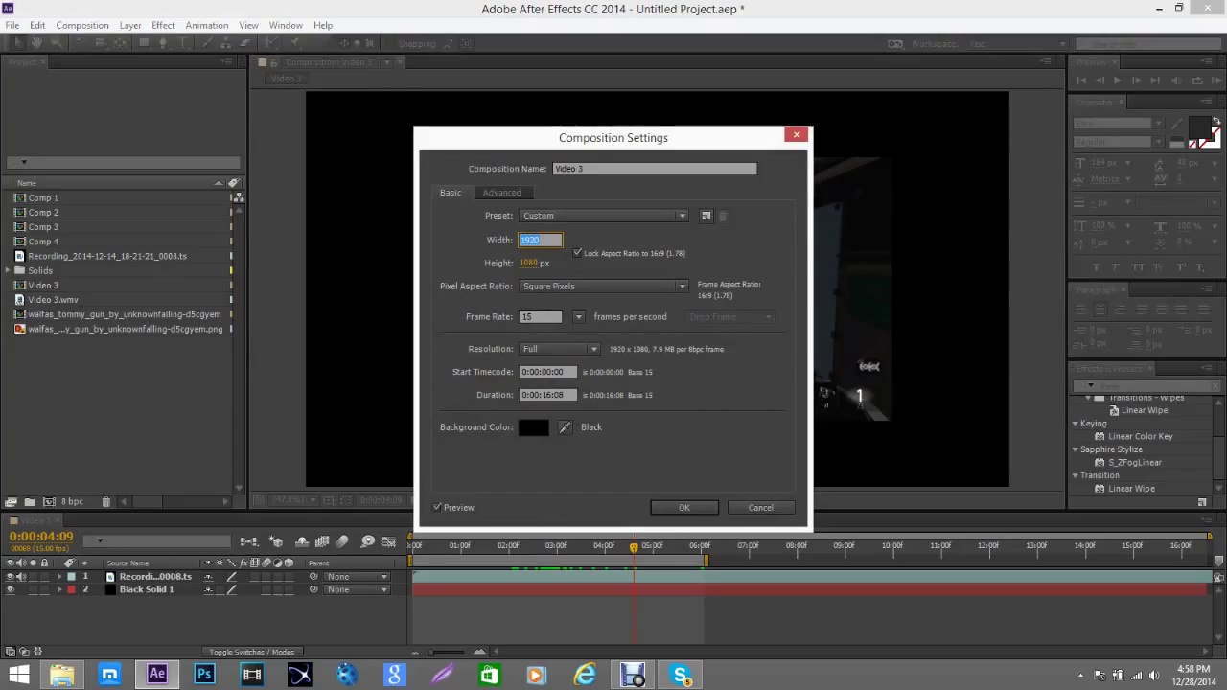
{"action": "type", "text": "1280"}
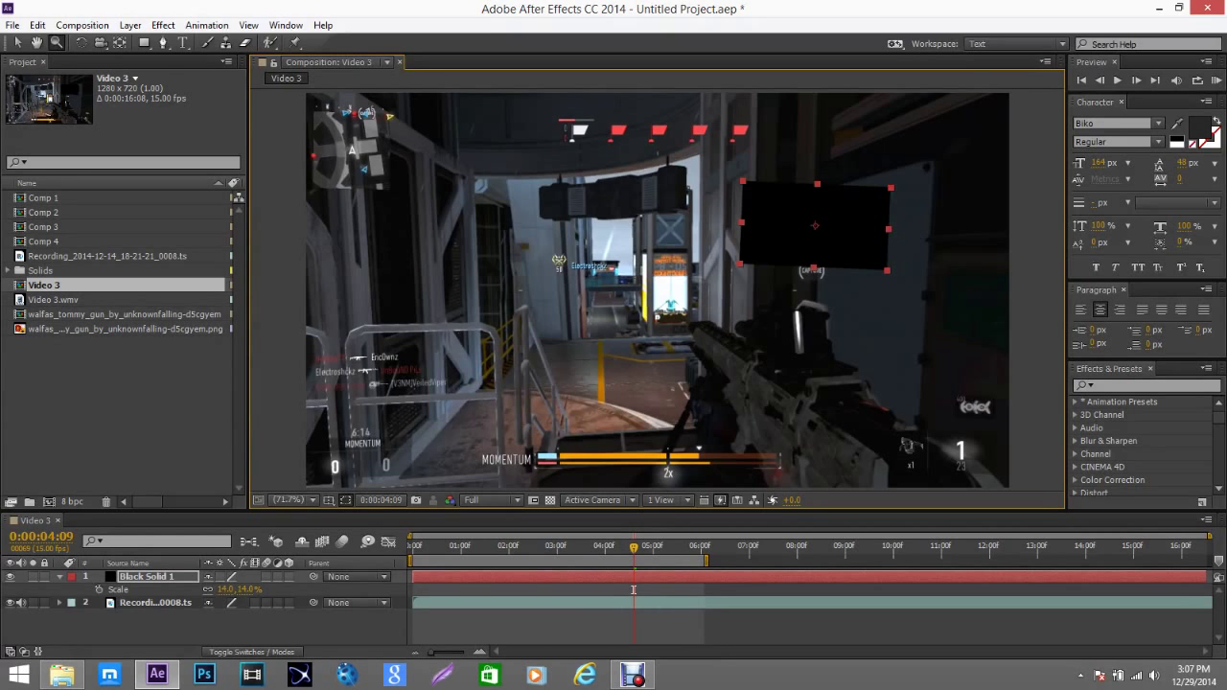
Step: Move the black solid slightly to the left and down in the composition with the Selection tool
{"action": "key", "text": "v"}
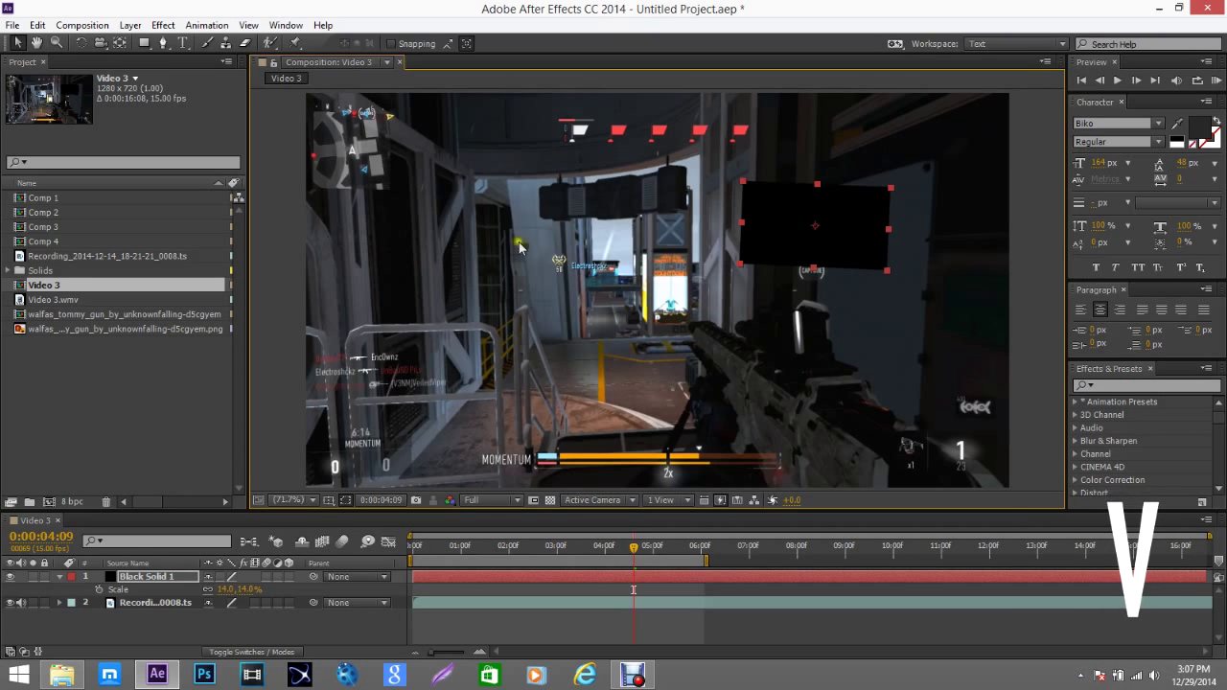
{"action": "mouse_move", "coordinate": [800, 251]}
{"action": "left_mouse_down"}
{"action": "mouse_move", "coordinate": [591, 214]}
{"action": "mouse_move", "coordinate": [482, 385]}
{"action": "mouse_move", "coordinate": [824, 314]}
{"action": "mouse_move", "coordinate": [868, 245]}
{"action": "mouse_move", "coordinate": [811, 272]}
{"action": "left_mouse_up"}
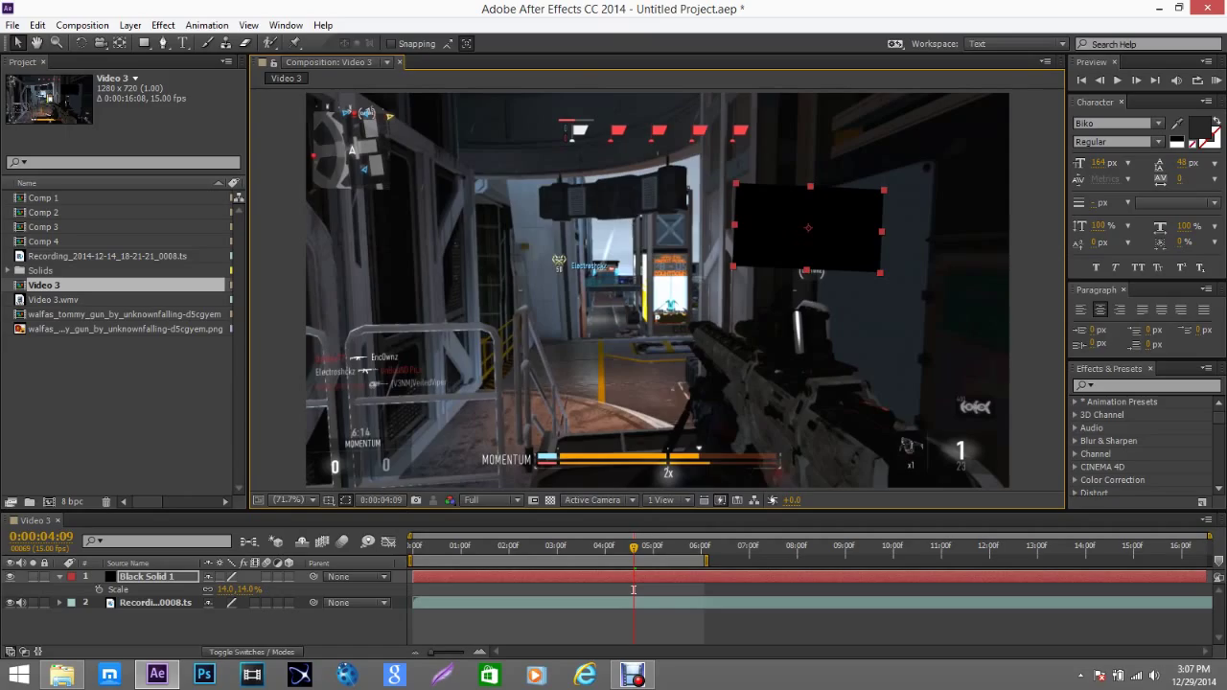
Step: Pan the composition view, zoom in on the ammo counter in the footage's lower corner, and fit the whole frame again
{"action": "key", "text": "h"}
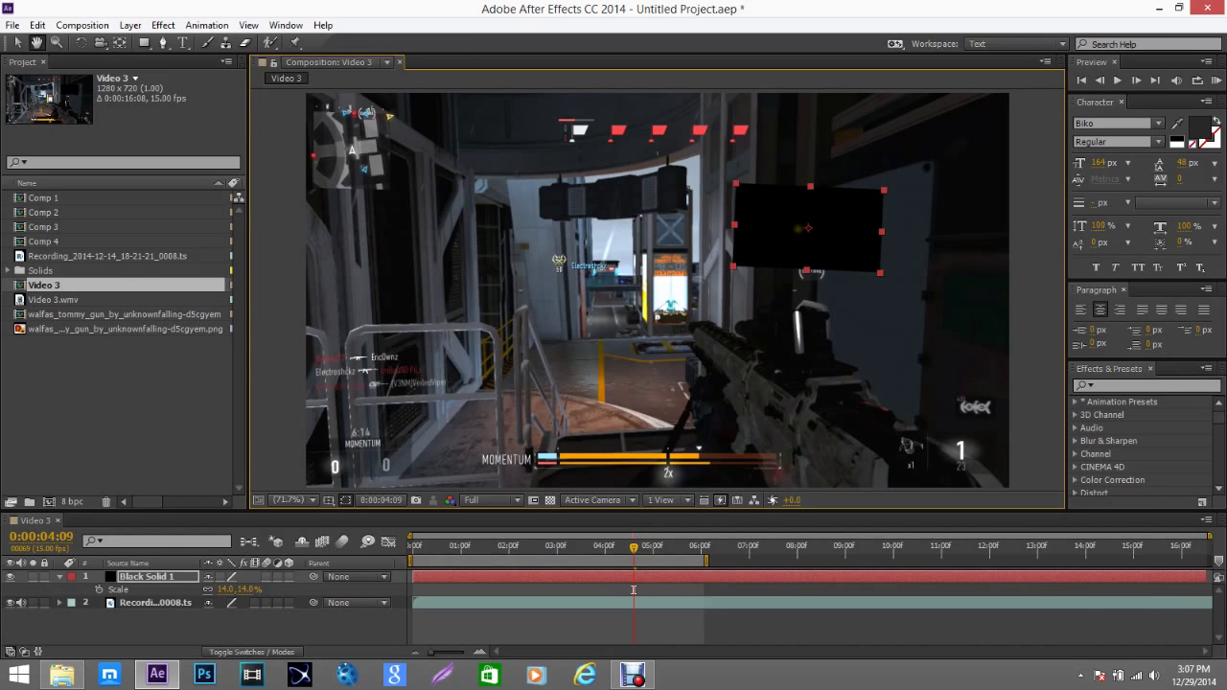
{"action": "mouse_move", "coordinate": [548, 223]}
{"action": "left_mouse_down"}
{"action": "mouse_move", "coordinate": [660, 361]}
{"action": "mouse_move", "coordinate": [824, 240]}
{"action": "mouse_move", "coordinate": [489, 95]}
{"action": "mouse_move", "coordinate": [566, 211]}
{"action": "mouse_move", "coordinate": [576, 199]}
{"action": "mouse_move", "coordinate": [629, 208]}
{"action": "mouse_move", "coordinate": [610, 203]}
{"action": "mouse_move", "coordinate": [564, 229]}
{"action": "left_mouse_up"}
{"action": "left_click_drag", "start_coordinate": [546, 400], "coordinate": [567, 383]}
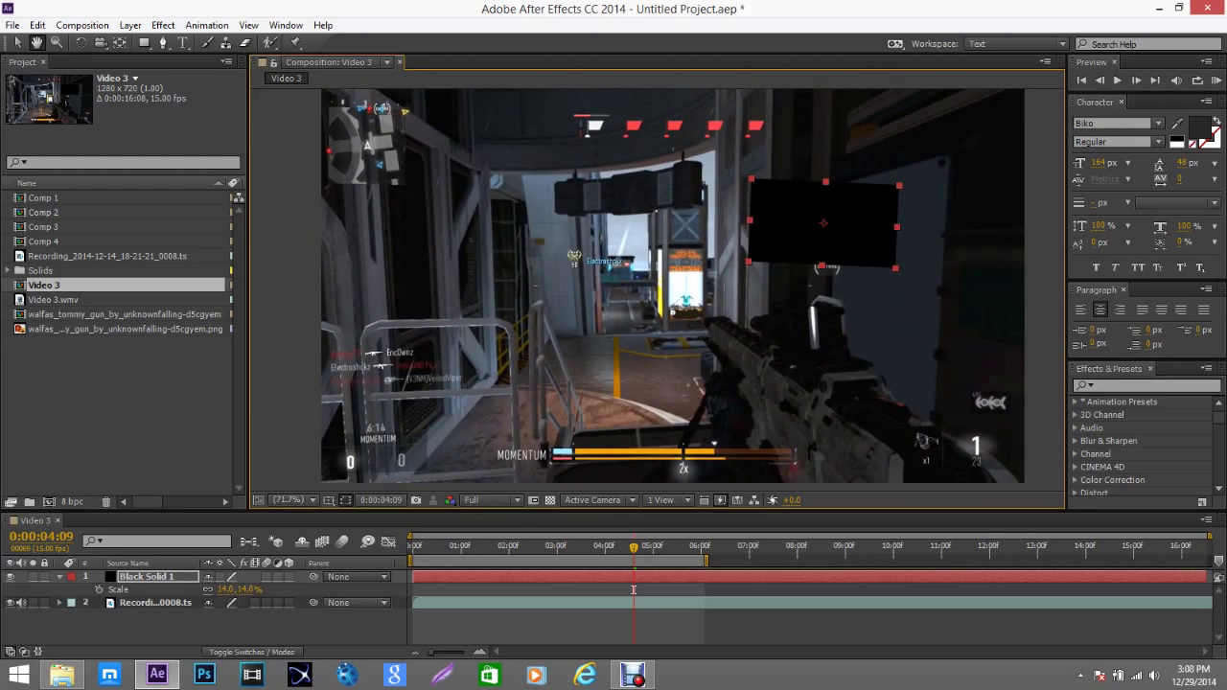
{"action": "key", "text": "z"}
{"action": "left_click_drag", "start_coordinate": [947, 425], "coordinate": [1007, 476]}
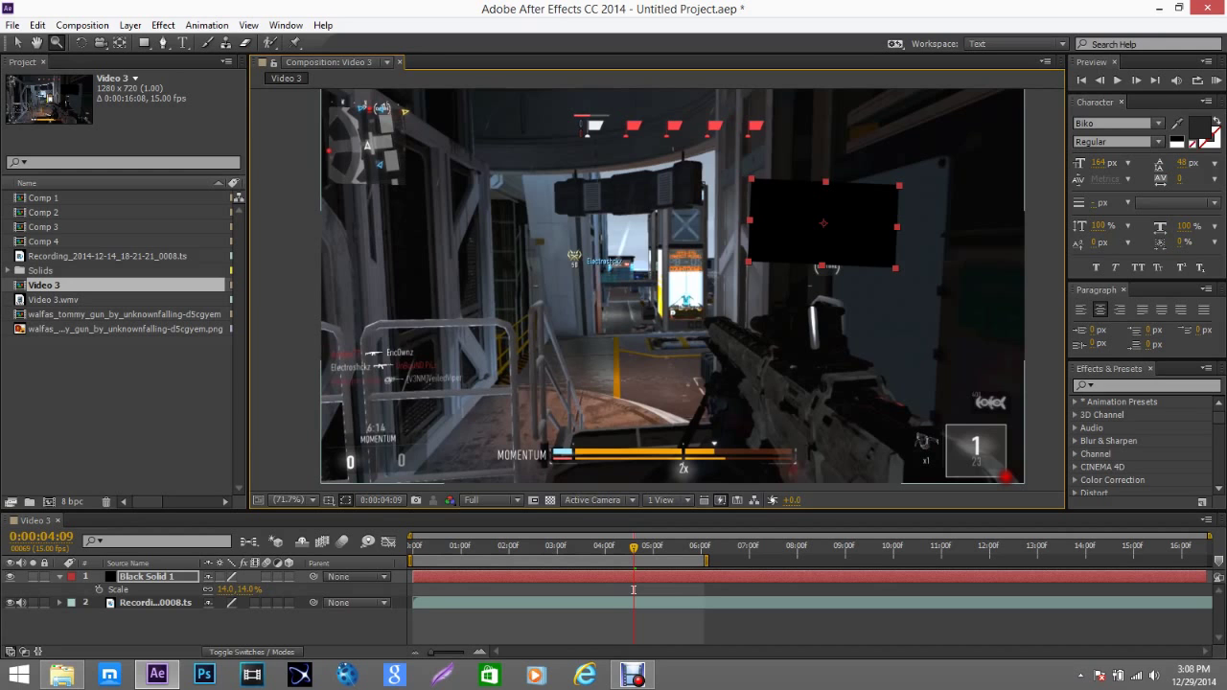
{"action": "left_click_drag", "start_coordinate": [1005, 477], "coordinate": [1005, 477]}
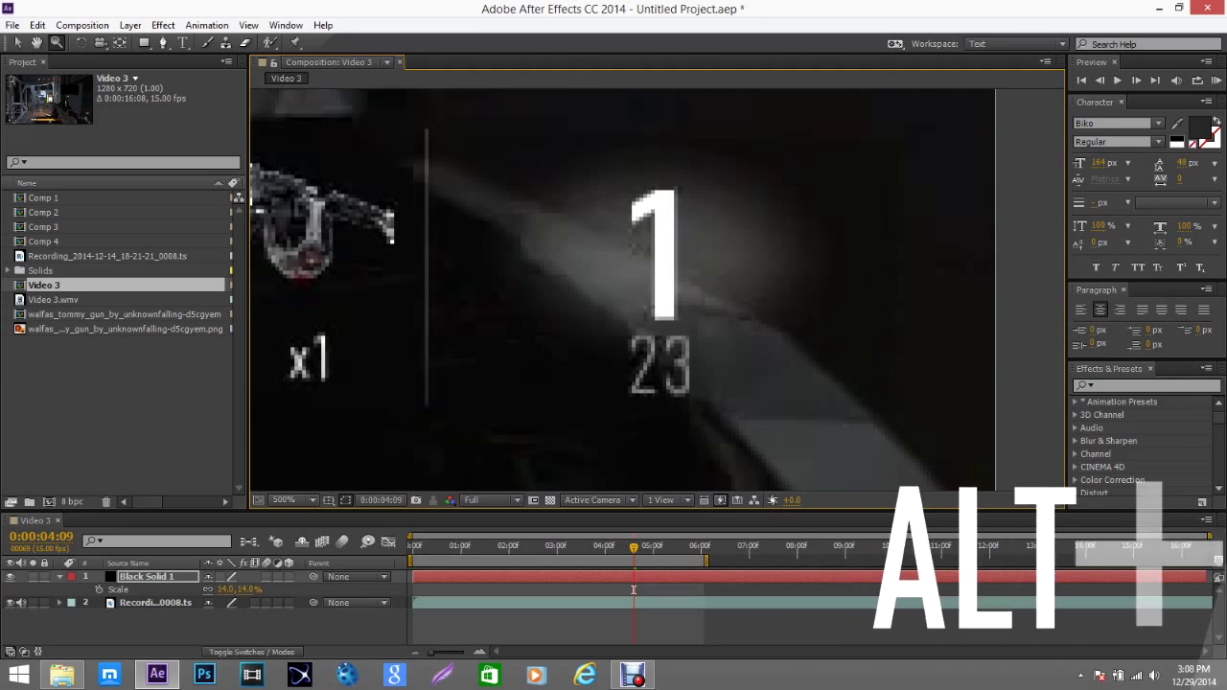
{"action": "key", "text": "alt+slash"}
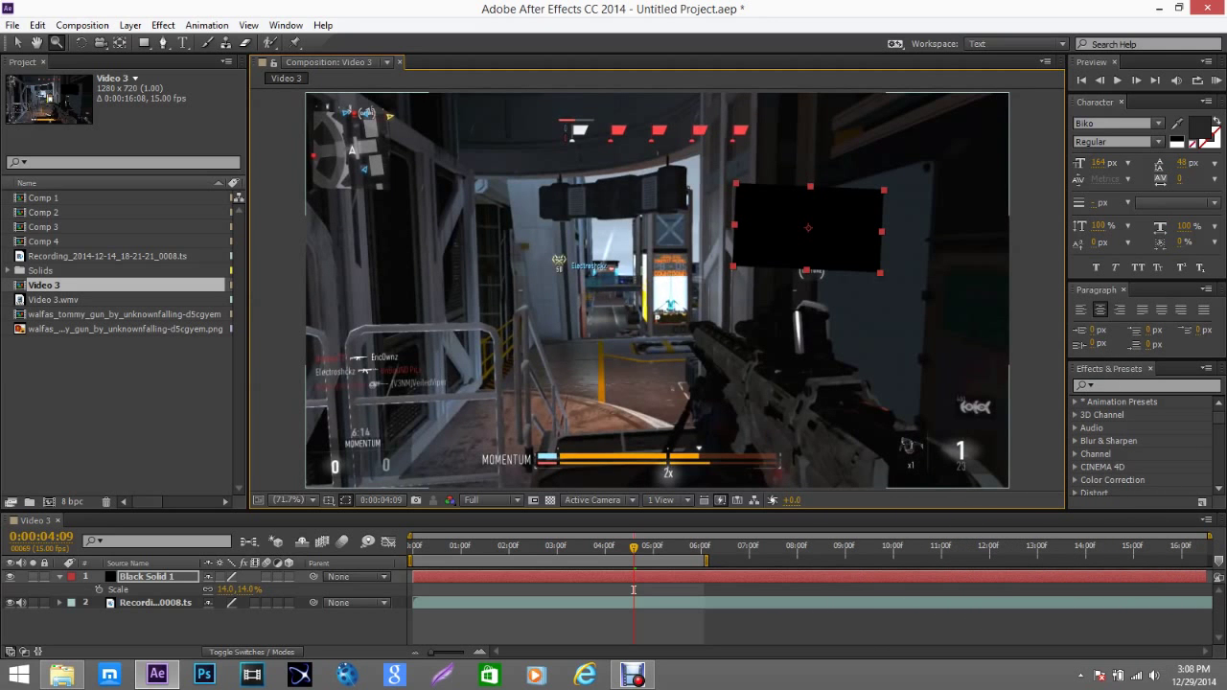
Step: Rotate the black solid counterclockwise with the Rotation tool so that it tilts upward to the right
{"action": "key", "text": "w"}
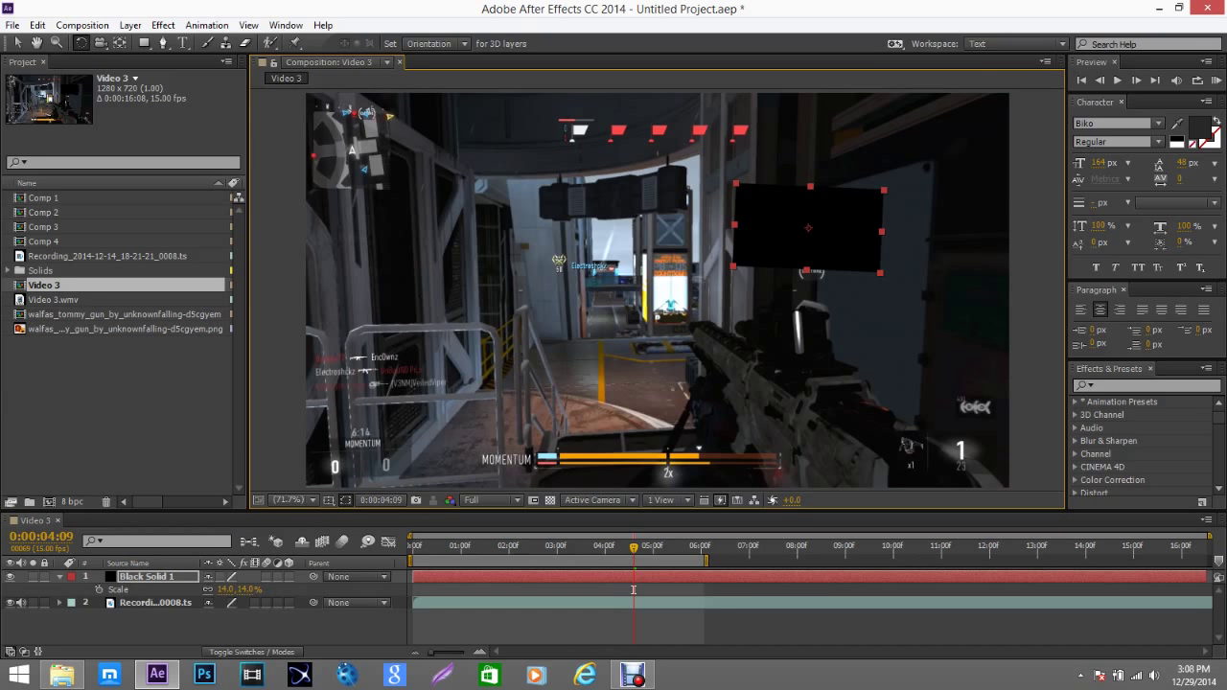
{"action": "left_click", "coordinate": [759, 207]}
{"action": "left_click", "coordinate": [753, 212]}
{"action": "left_click_drag", "start_coordinate": [750, 215], "coordinate": [849, 166]}
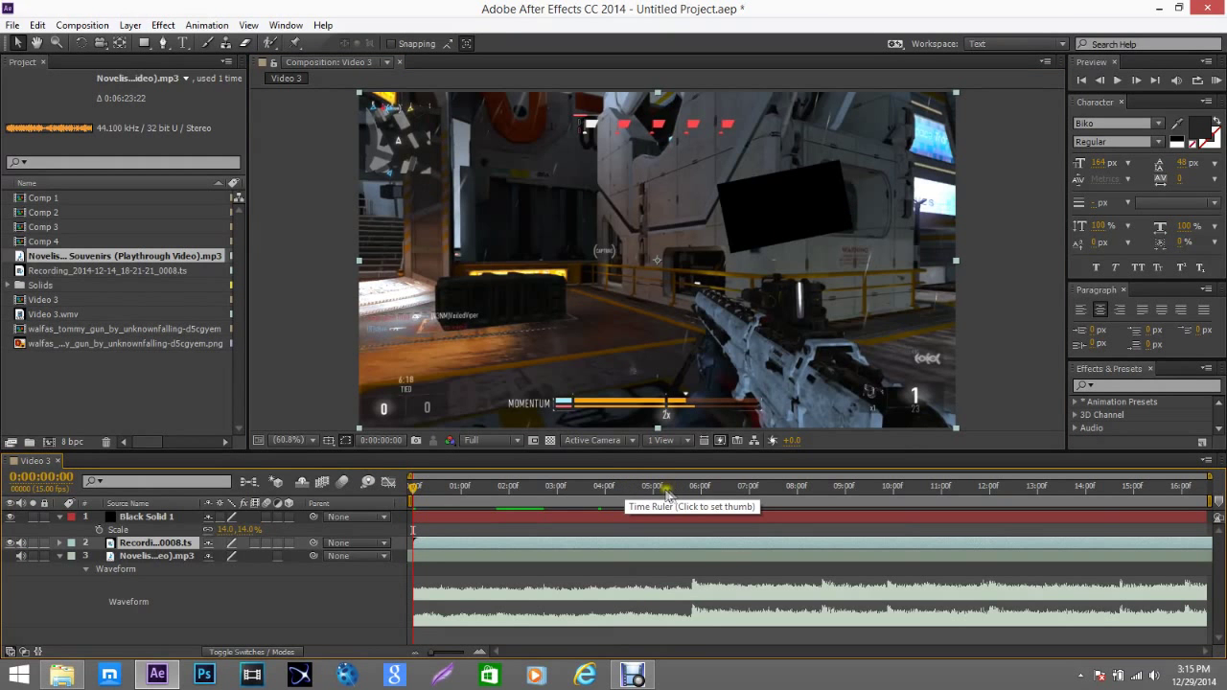
Step: Move the current time to 0:00:05:12, stepping frame by frame to the jump in the music waveform
{"action": "left_click", "coordinate": [638, 488]}
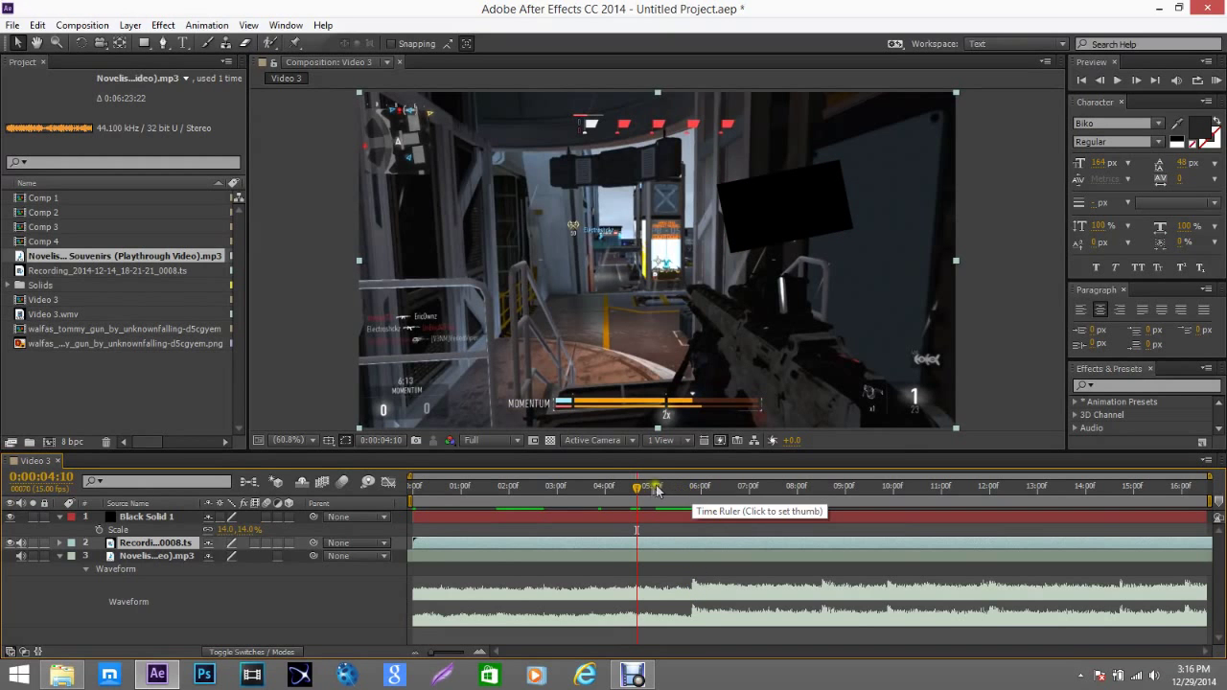
{"action": "mouse_move", "coordinate": [638, 488]}
{"action": "left_mouse_down"}
{"action": "mouse_move", "coordinate": [685, 488]}
{"action": "mouse_move", "coordinate": [622, 492]}
{"action": "mouse_move", "coordinate": [660, 492]}
{"action": "left_mouse_up"}
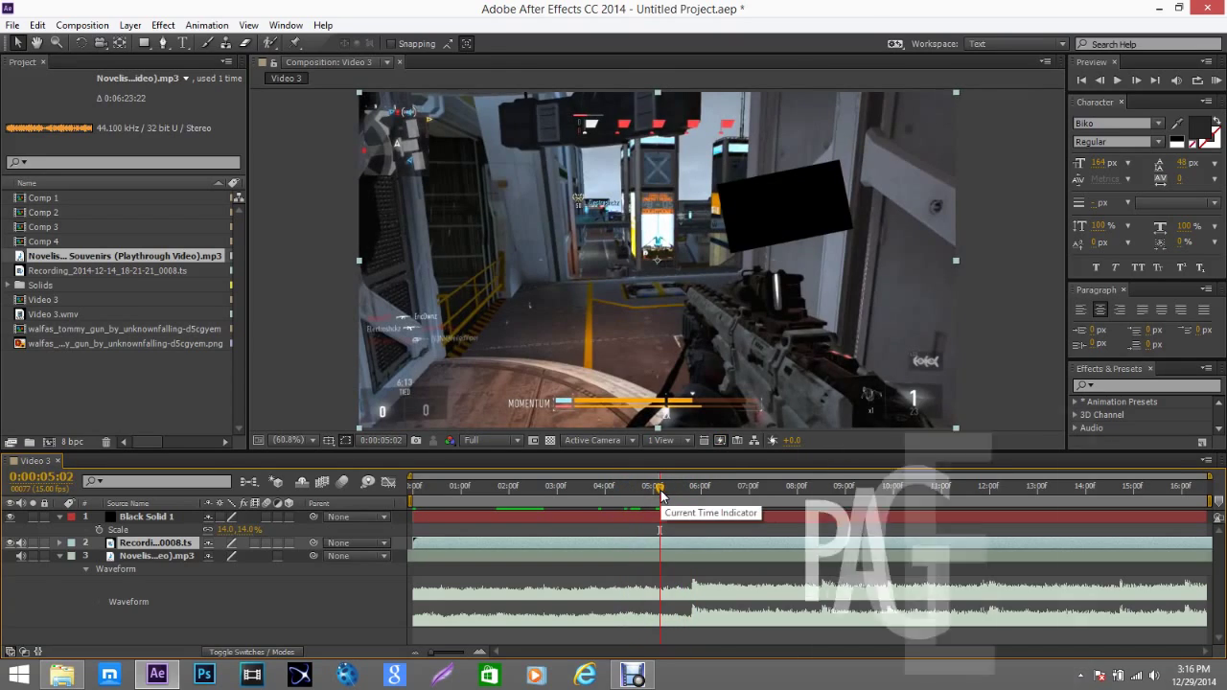
{"action": "key", "text": "Page_Down"}
{"action": "key", "text": "Page_Down"}
{"action": "key", "text": "Page_Down"}
{"action": "key", "text": "Page_Down"}
{"action": "key", "text": "Page_Down"}
{"action": "key", "text": "Page_Down"}
{"action": "key", "text": "Page_Down"}
{"action": "key", "text": "Page_Down"}
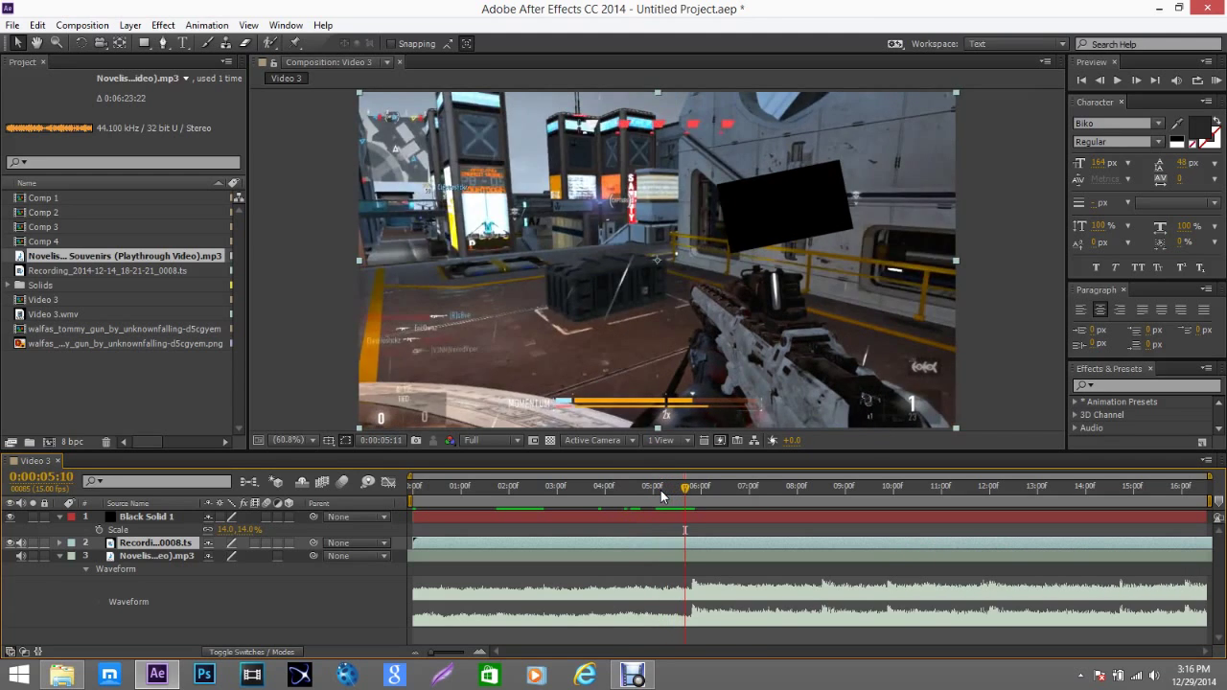
{"action": "key", "text": "Page_Down"}
{"action": "key", "text": "Page_Down"}
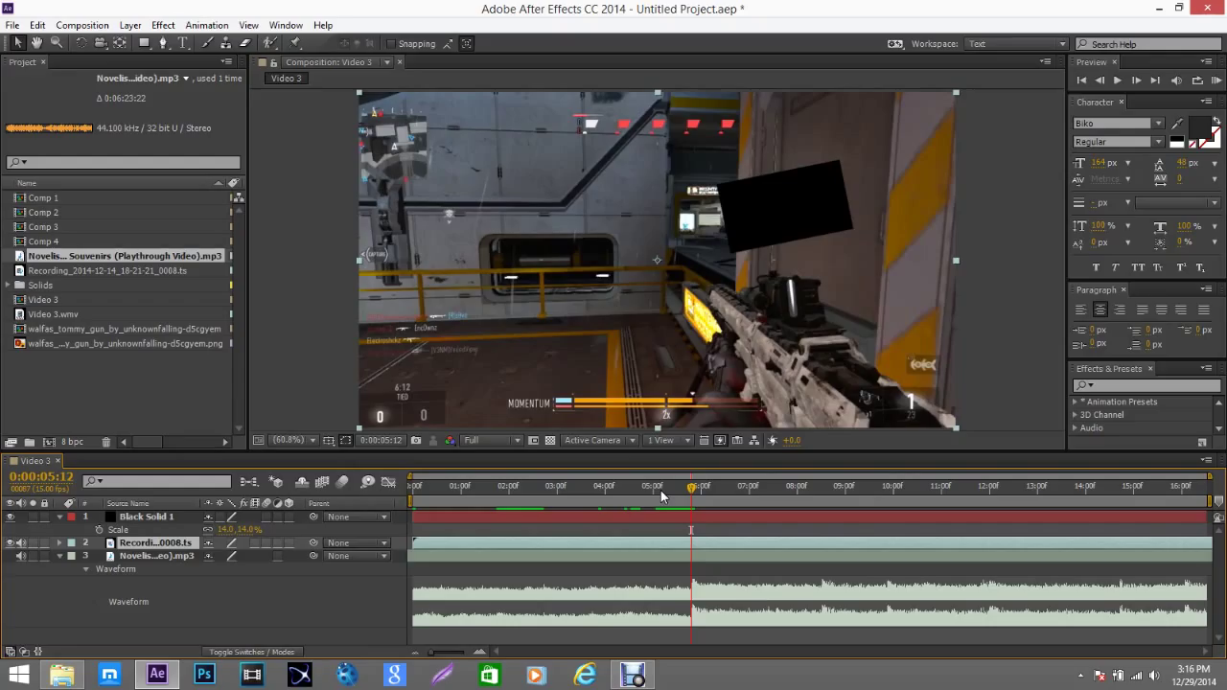
Step: Shift the gameplay recording layer to start at the current time, and shift it again so that it ends there
{"action": "left_click", "coordinate": [417, 543]}
{"action": "left_click", "coordinate": [693, 543]}
{"action": "left_click", "coordinate": [166, 544]}
{"action": "key", "text": "bracketleft"}
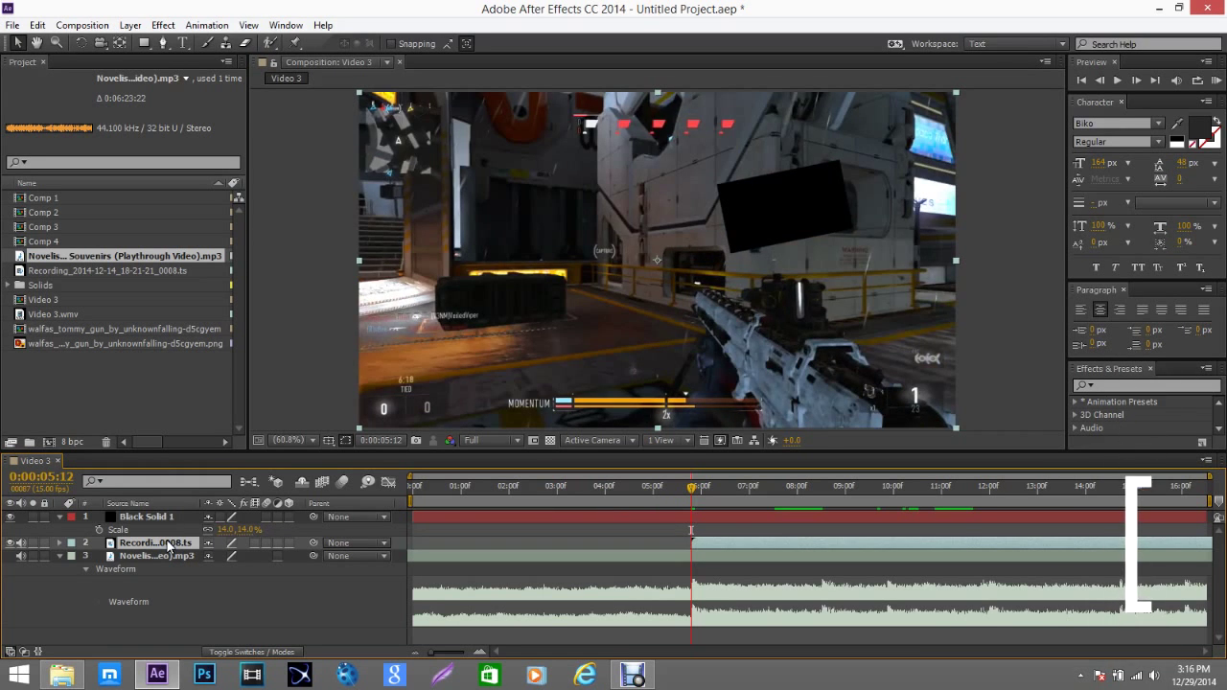
{"action": "left_click", "coordinate": [692, 541]}
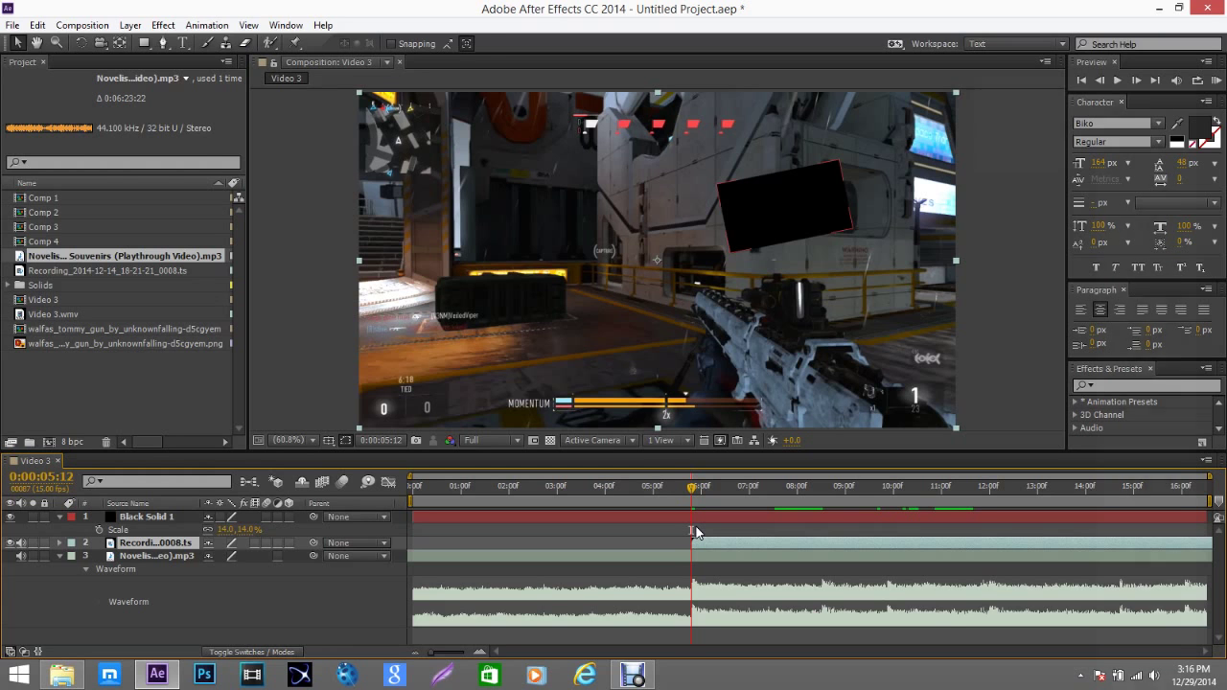
{"action": "key", "text": "bracketright"}
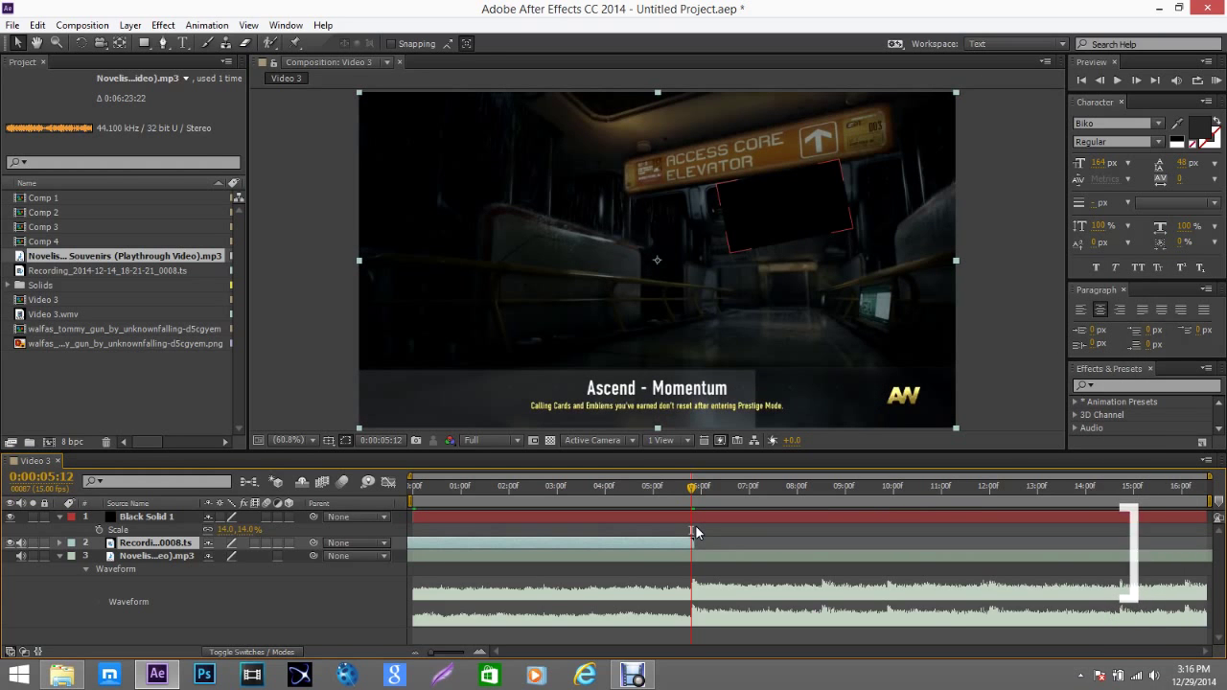
Step: Set the composition's work area to run from 0:00:01:02 to about 0:00:05:14
{"action": "left_click", "coordinate": [467, 487]}
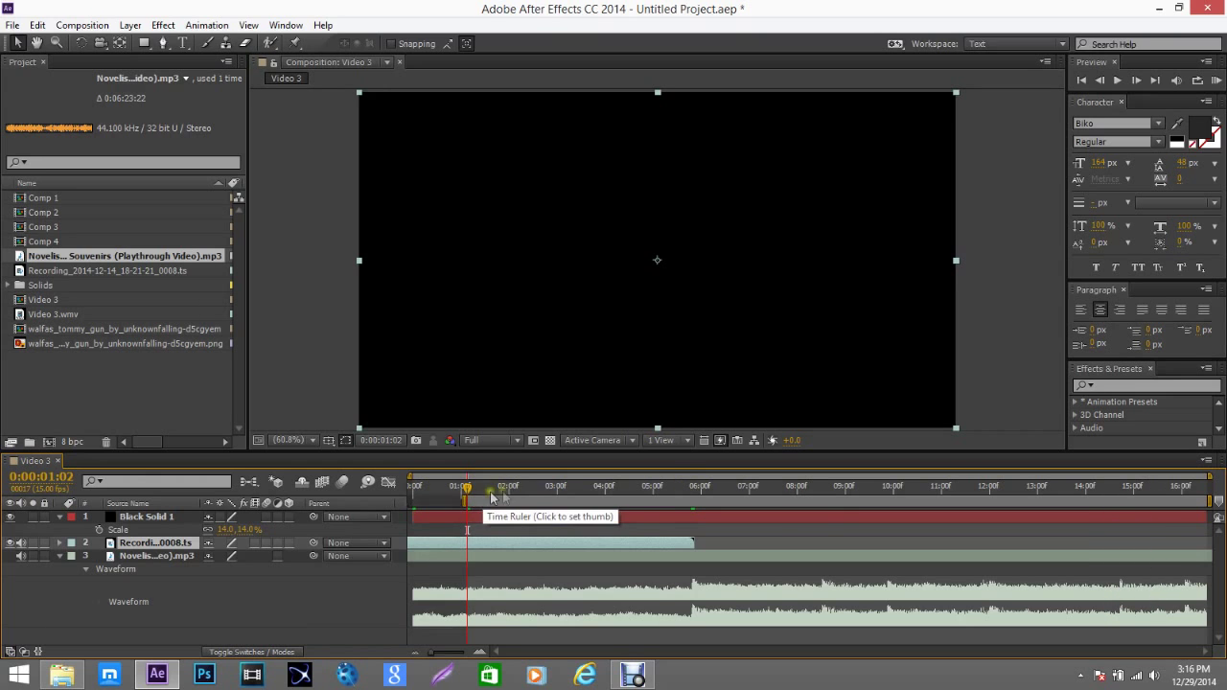
{"action": "left_click", "coordinate": [696, 486]}
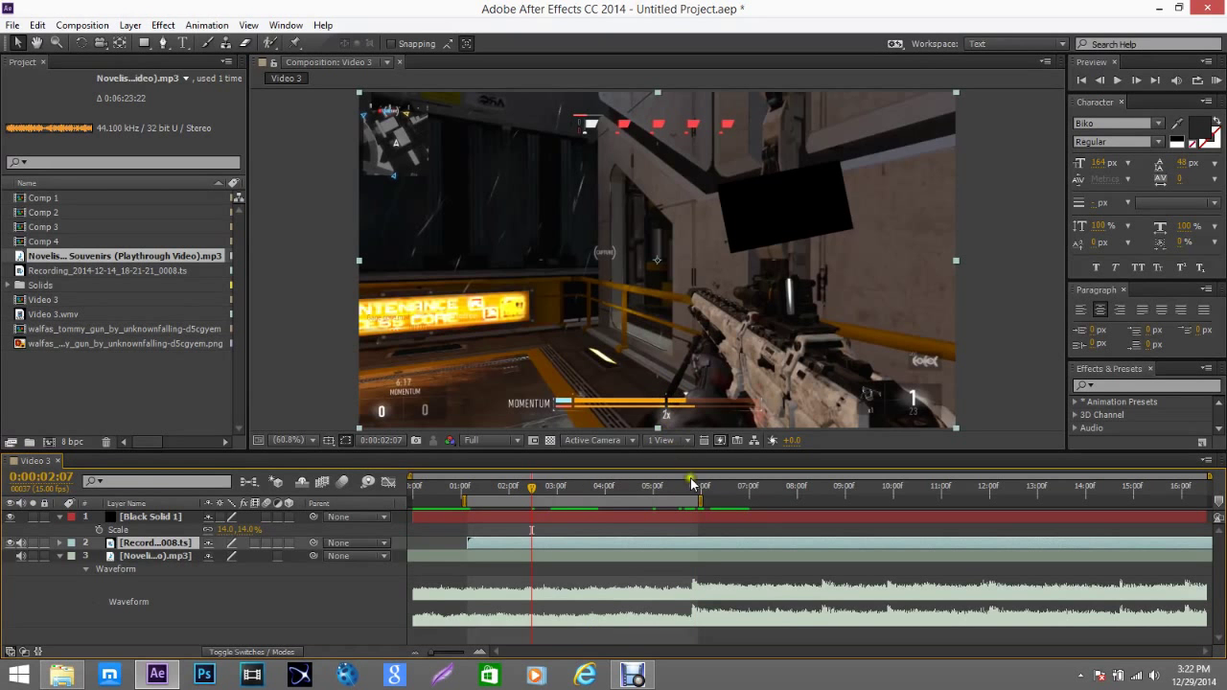
Step: Split the gameplay recording layer at 0:00:05:14 and delete the part after the split
{"action": "left_click", "coordinate": [621, 488]}
{"action": "left_click_drag", "start_coordinate": [636, 489], "coordinate": [697, 488]}
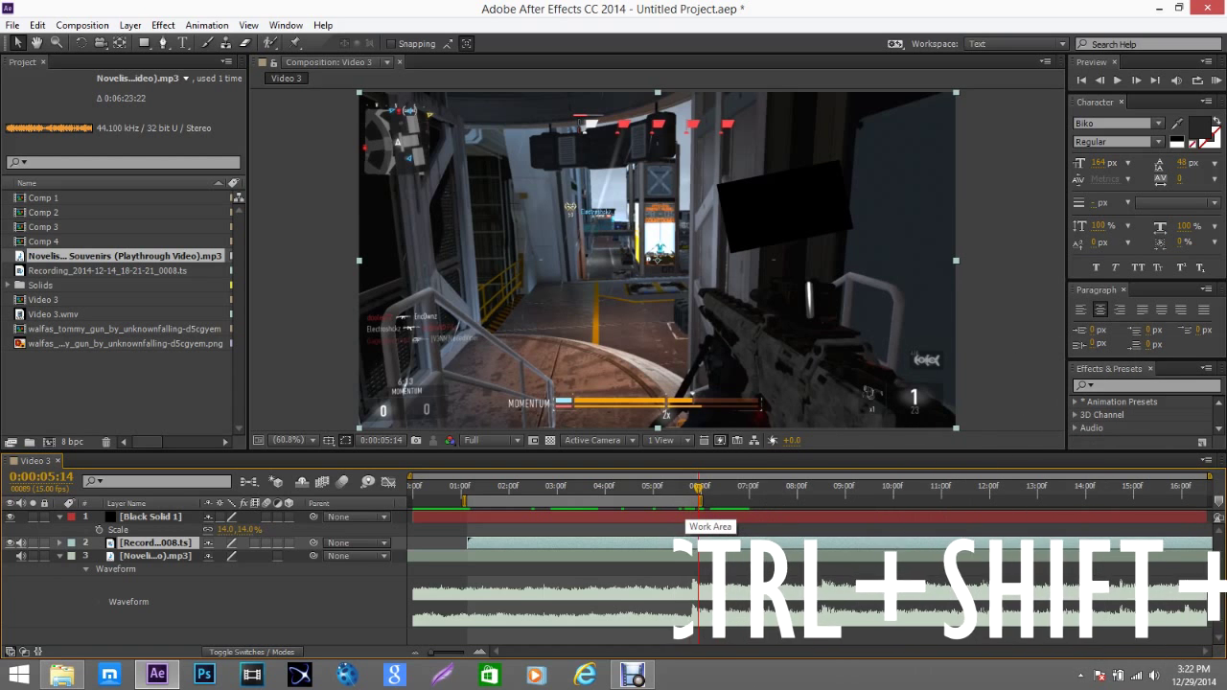
{"action": "key", "text": "ctrl+shift+d"}
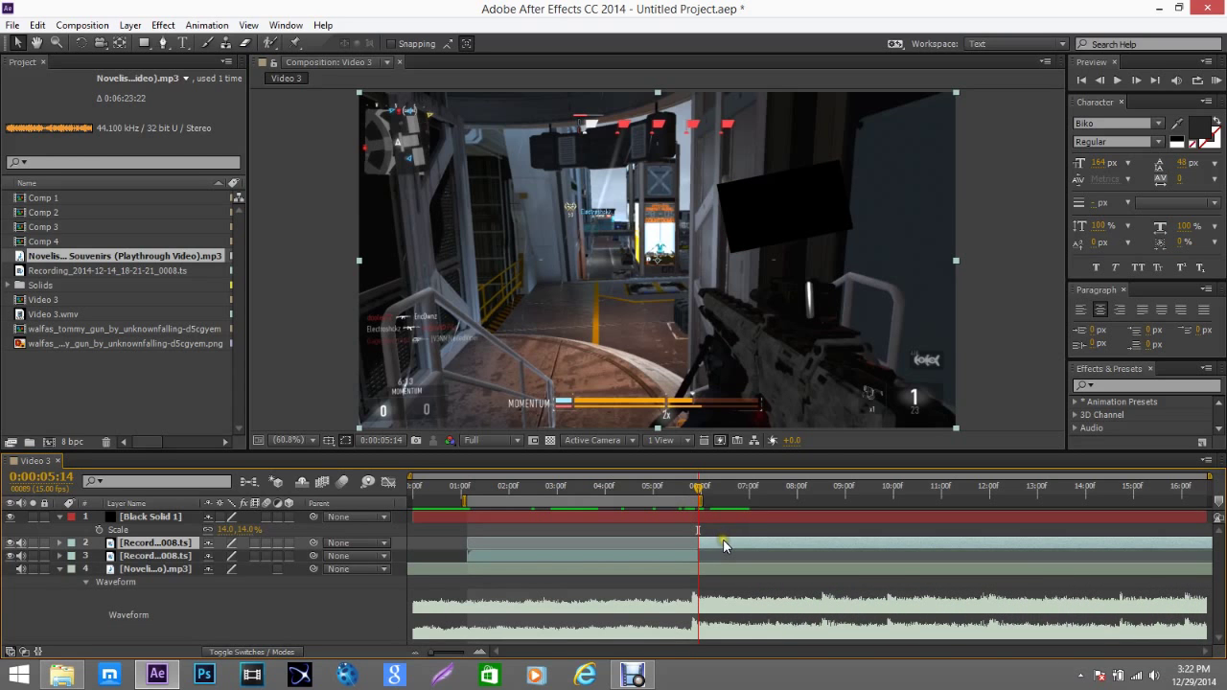
{"action": "key", "text": "Delete"}
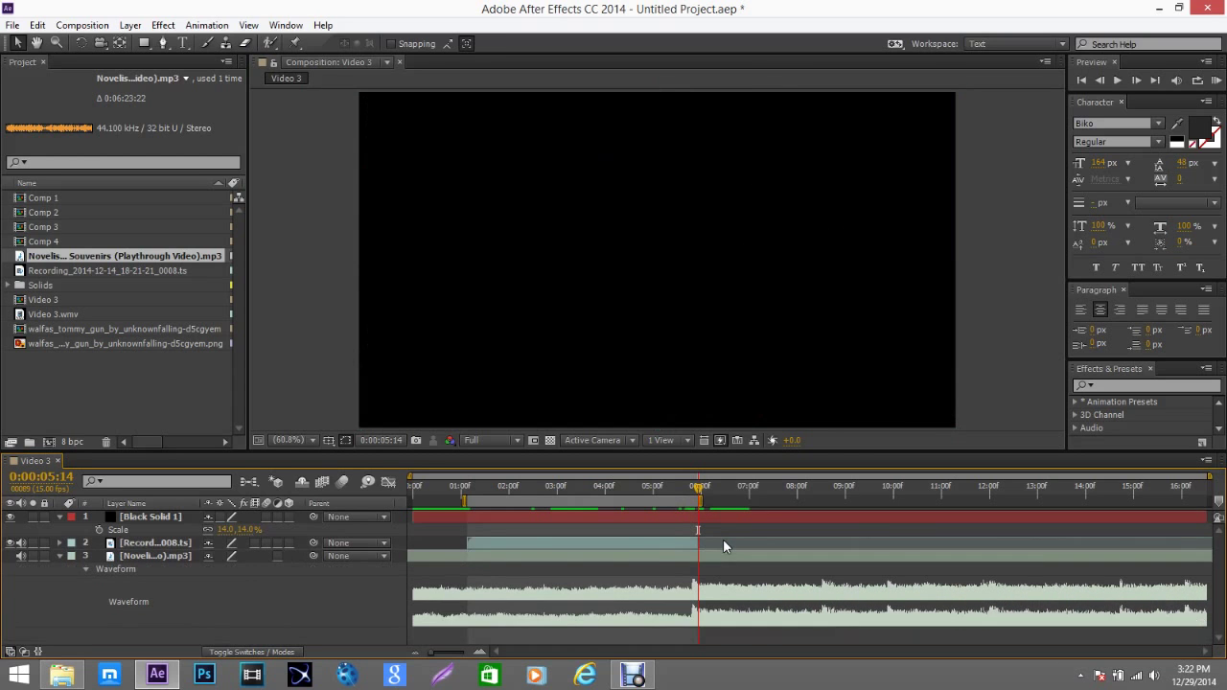
Step: At 0:00:03:06, duplicate the gameplay recording layer, delete the copy, and duplicate the layer again
{"action": "left_click", "coordinate": [654, 491]}
{"action": "left_click", "coordinate": [577, 486]}
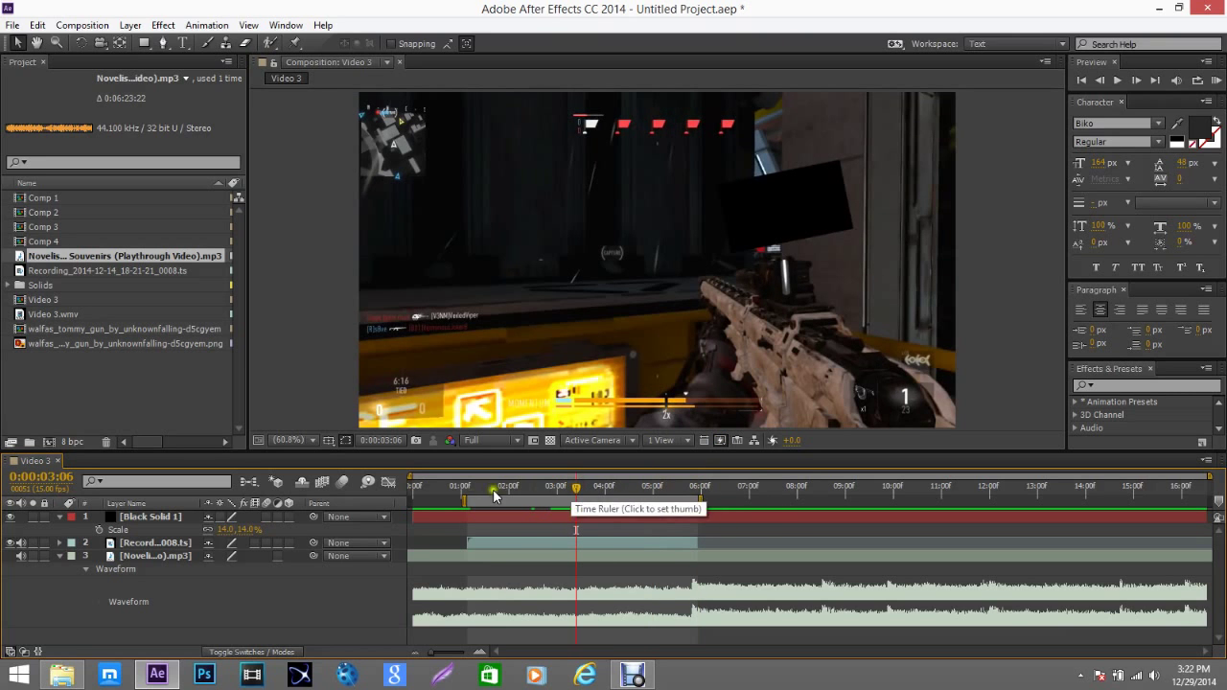
{"action": "left_click", "coordinate": [485, 540]}
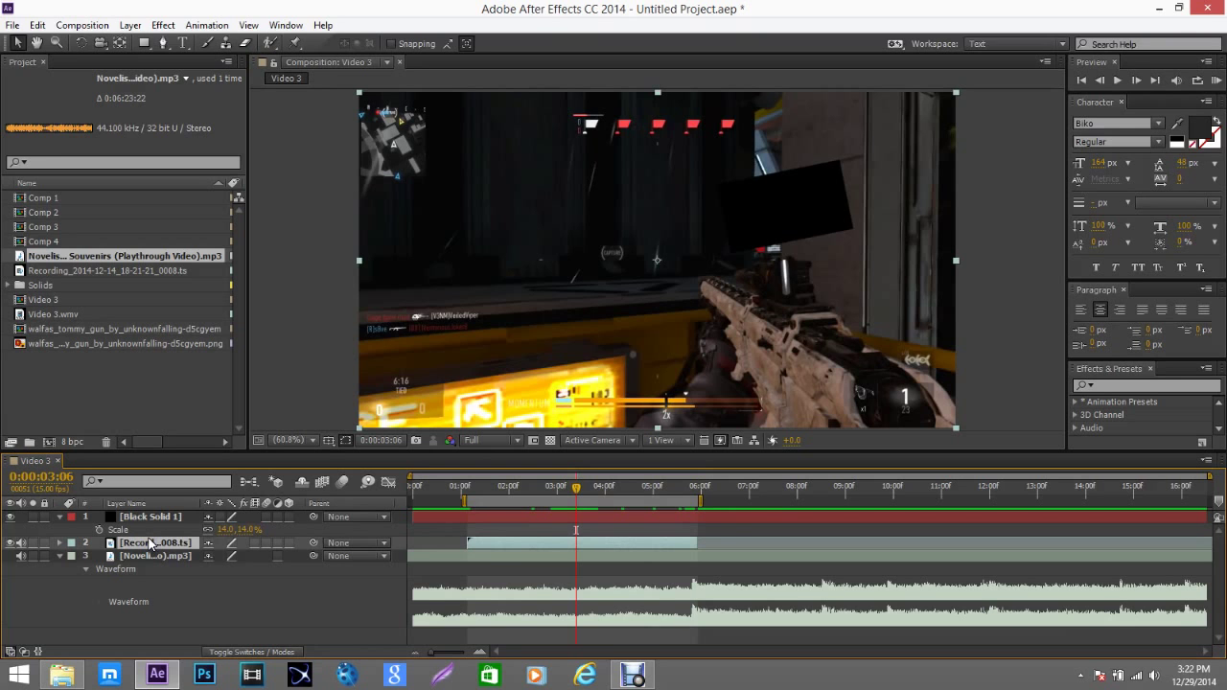
{"action": "key", "text": "ctrl+d"}
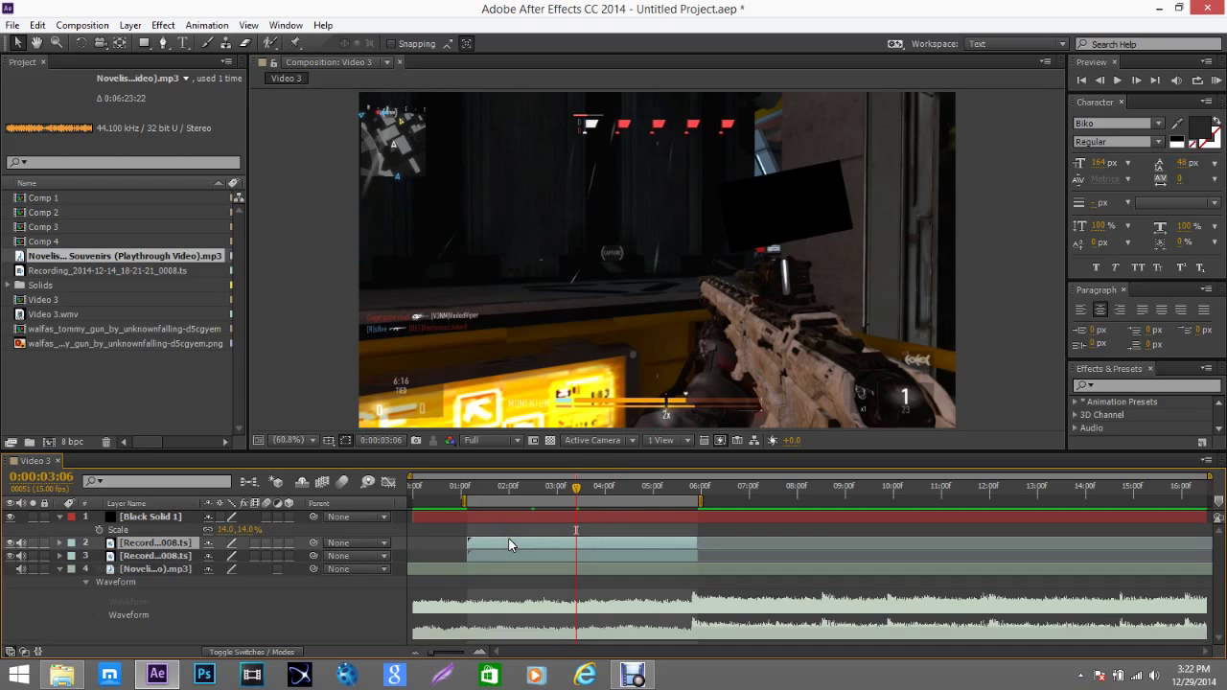
{"action": "key", "text": "Delete"}
{"action": "left_click", "coordinate": [510, 541]}
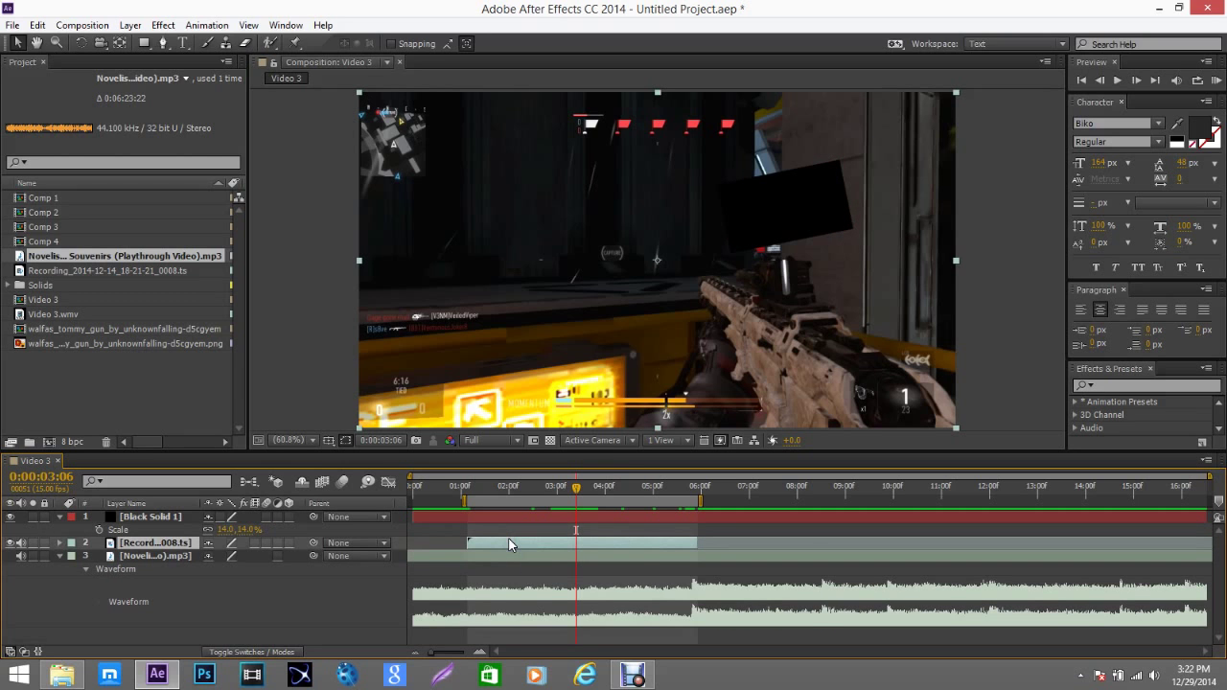
{"action": "key", "text": "ctrl+d"}
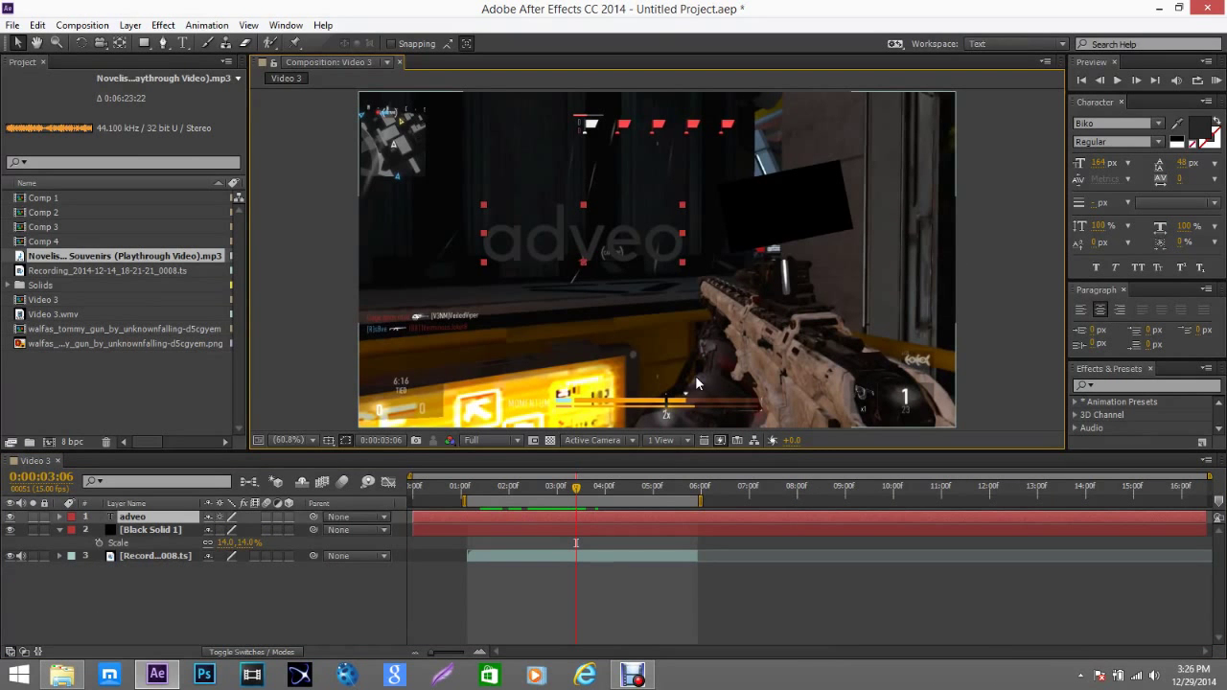
Step: Reposition the adveo text slightly higher and further left in the composition
{"action": "left_click", "coordinate": [545, 254]}
{"action": "left_click_drag", "start_coordinate": [546, 255], "coordinate": [529, 302]}
{"action": "left_click", "coordinate": [764, 210]}
{"action": "left_click_drag", "start_coordinate": [615, 275], "coordinate": [623, 188]}
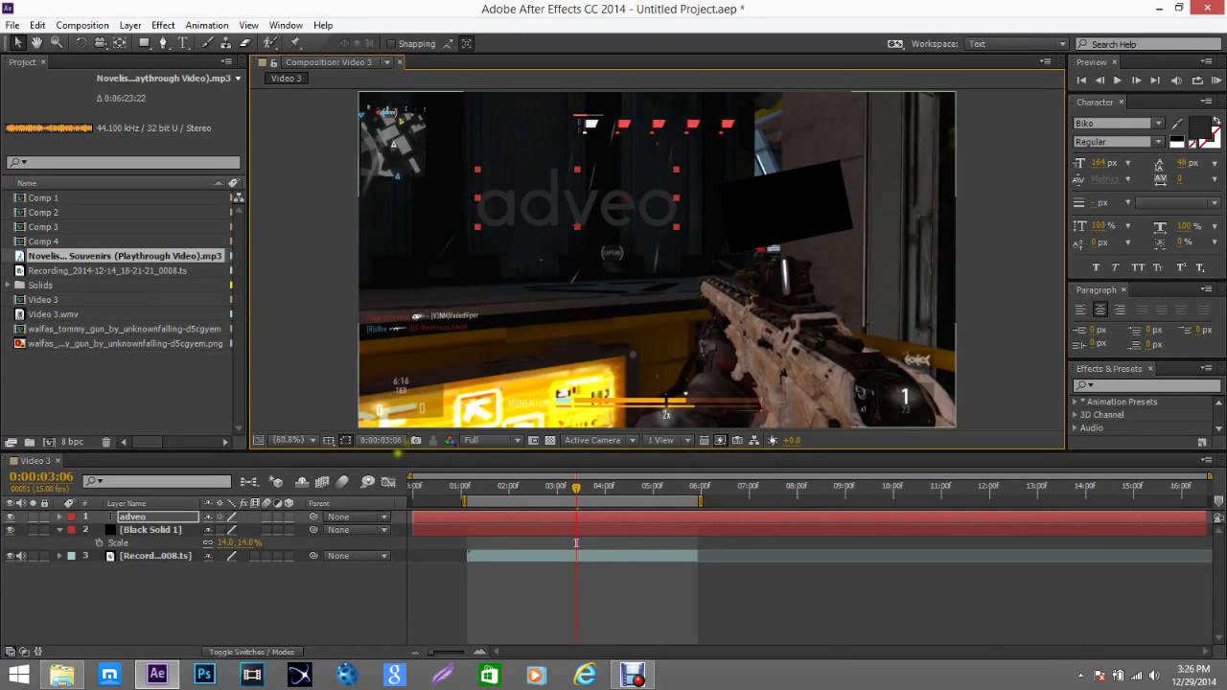
Step: Pre-compose the adveo text, black solid and gameplay recording layers into a new composition named "compostion", moving all attributes into it
{"action": "left_click_drag", "start_coordinate": [176, 578], "coordinate": [180, 608]}
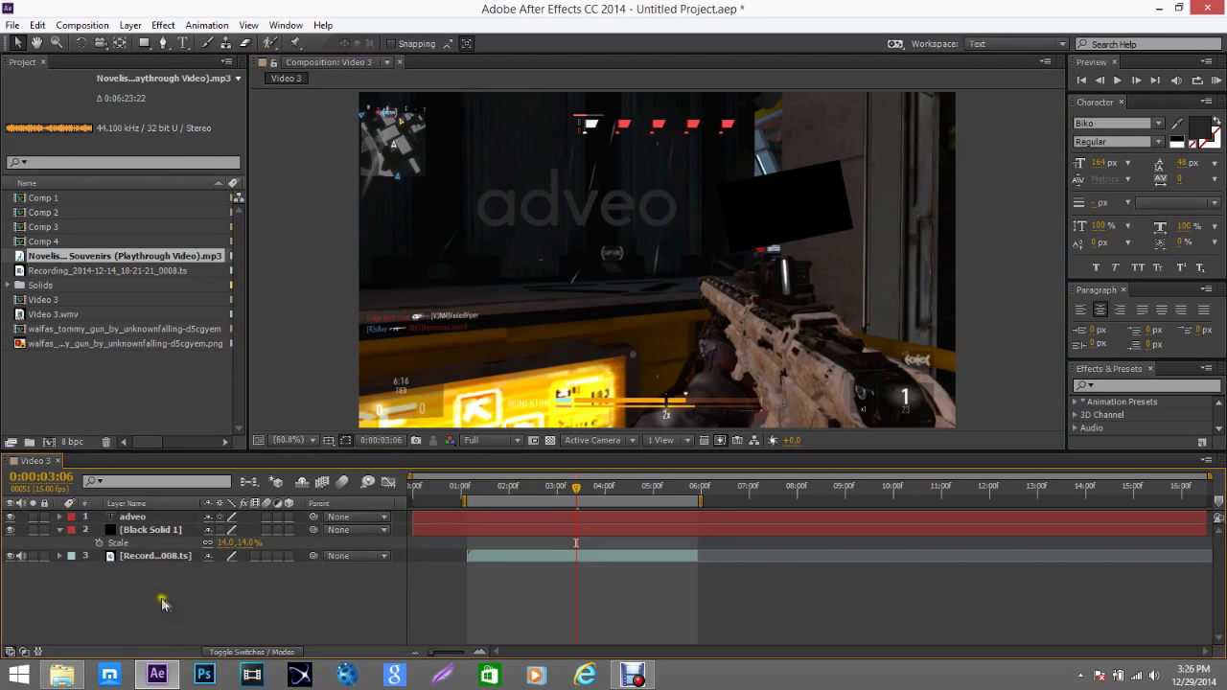
{"action": "left_click_drag", "start_coordinate": [117, 619], "coordinate": [137, 521]}
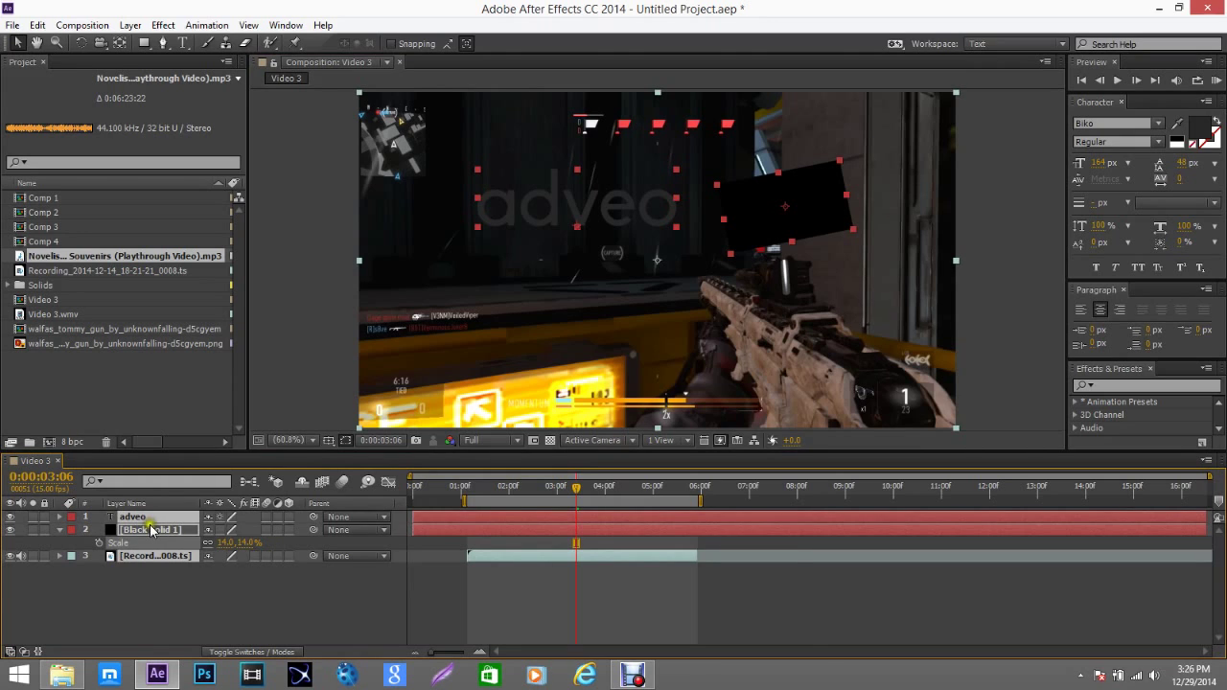
{"action": "key", "text": "ctrl+shift+c"}
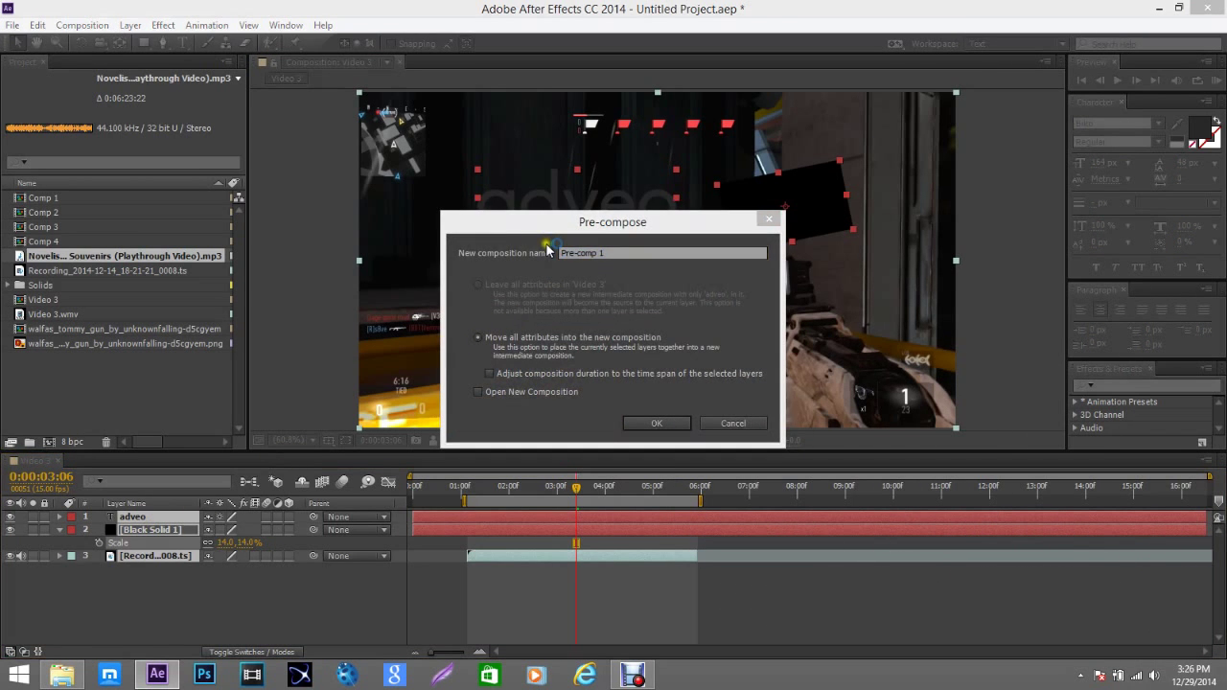
{"action": "type", "text": "composition"}
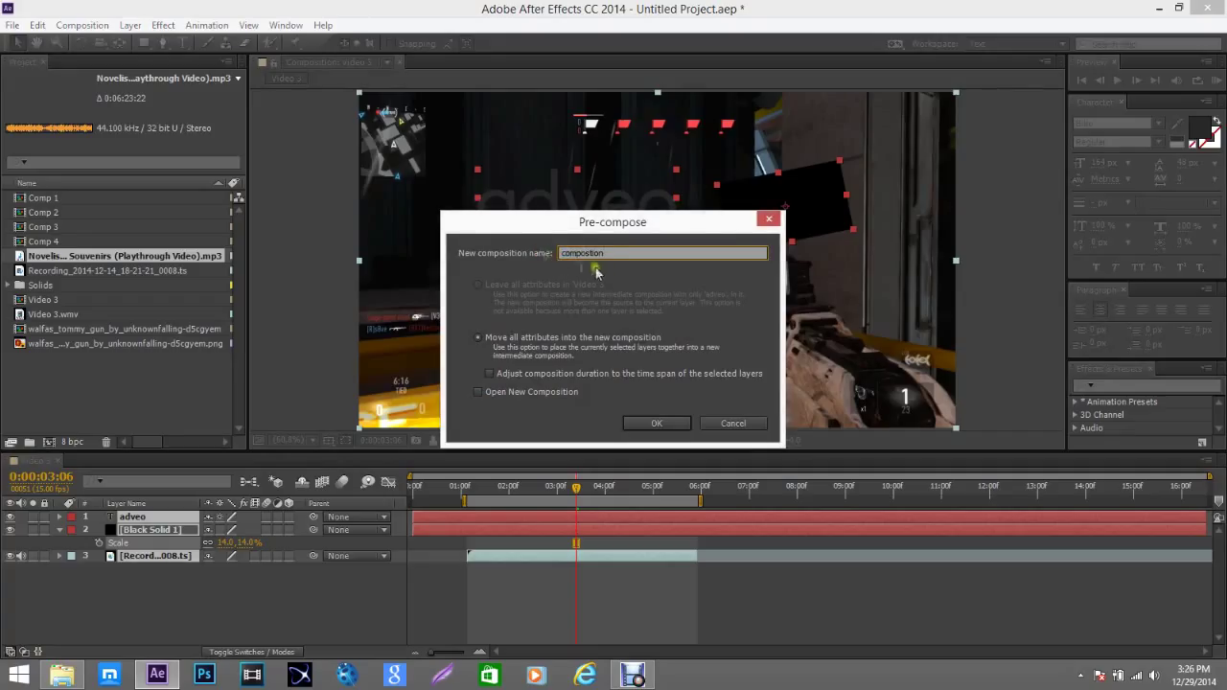
{"action": "left_click", "coordinate": [659, 425]}
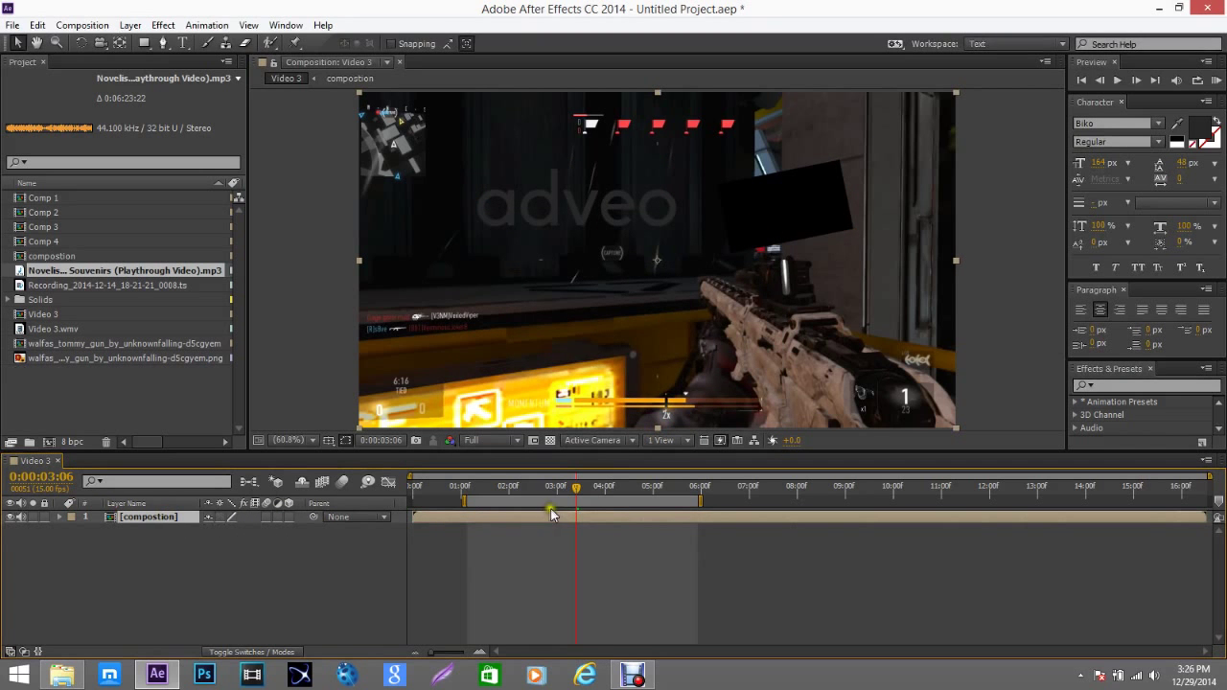
Step: Move the pre-composed layer slightly within the frame and undo the move
{"action": "left_click", "coordinate": [645, 200]}
{"action": "left_click_drag", "start_coordinate": [563, 218], "coordinate": [604, 227]}
{"action": "key", "text": "ctrl+z"}
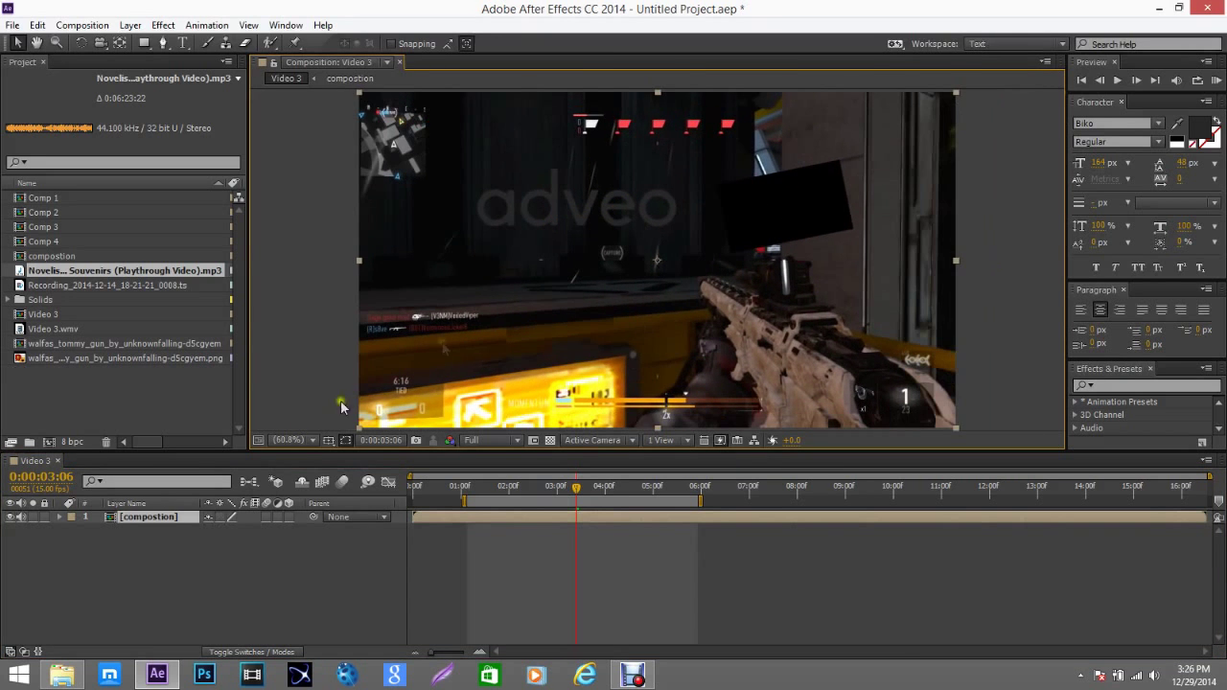
Step: Open the compostion pre-comp to inspect its nested layers and return to the Video 3 timeline
{"action": "double_click", "coordinate": [167, 519]}
{"action": "left_click_drag", "start_coordinate": [470, 636], "coordinate": [498, 525]}
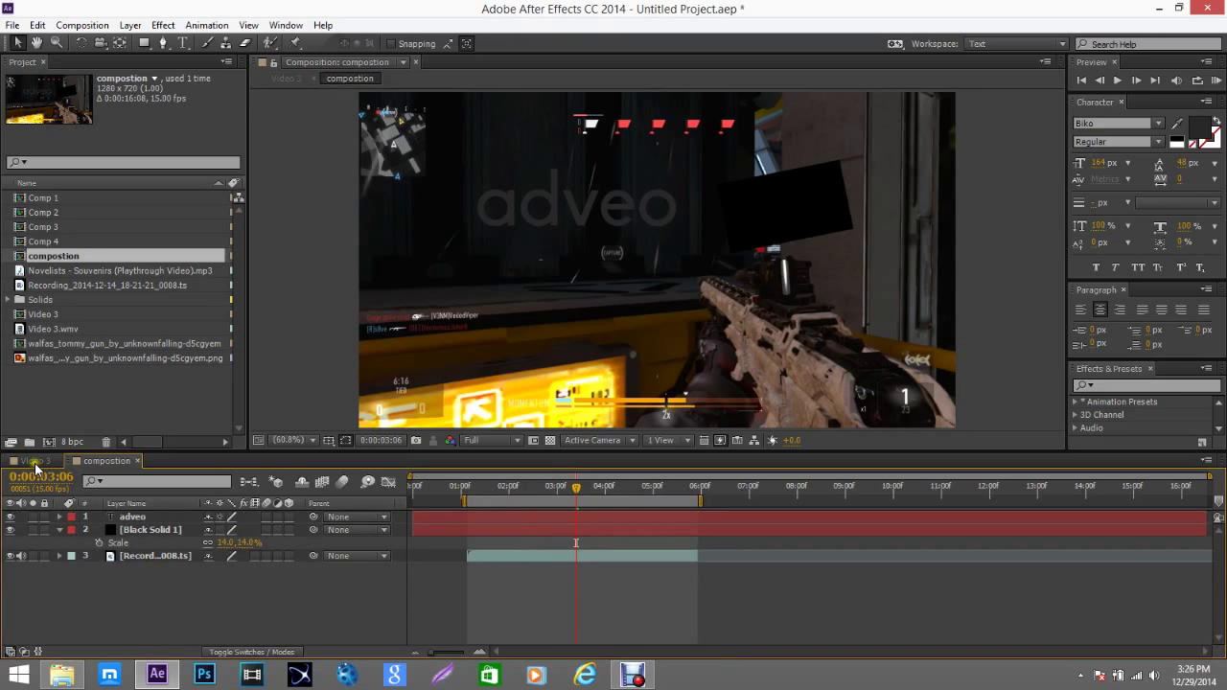
{"action": "left_click", "coordinate": [36, 462]}
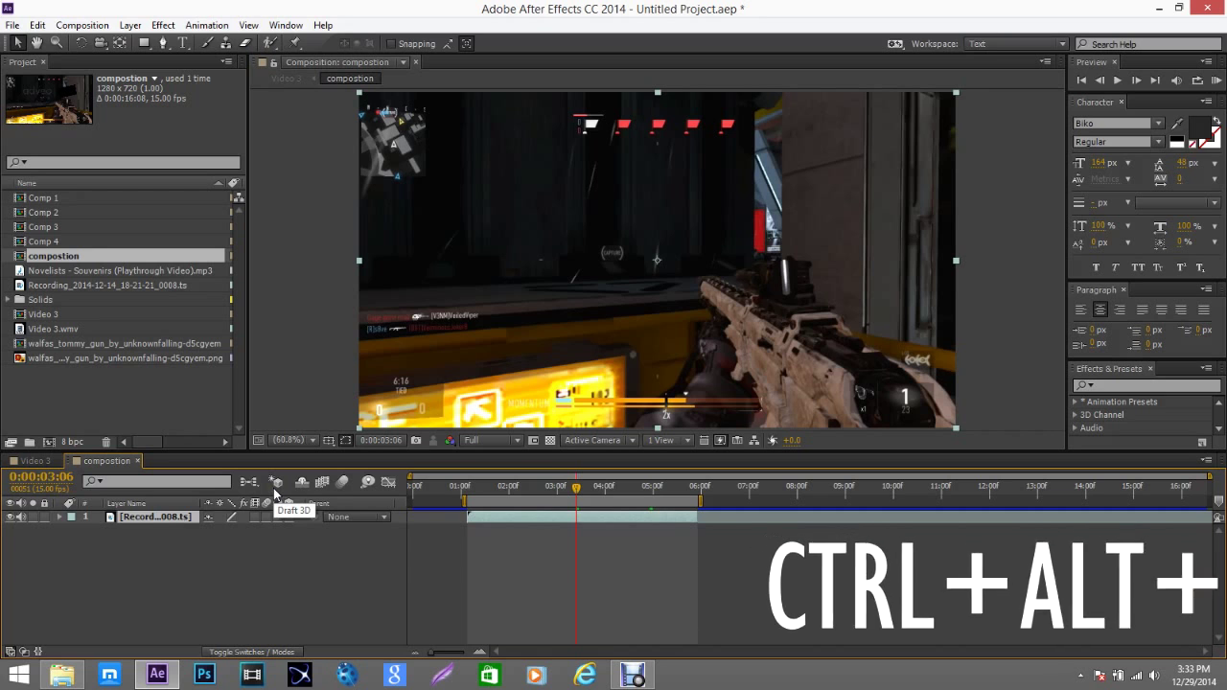
Step: Enable time remapping on the gameplay recording layer and reveal its scale, opacity, position and rotation properties
{"action": "key", "text": "ctrl+alt+t"}
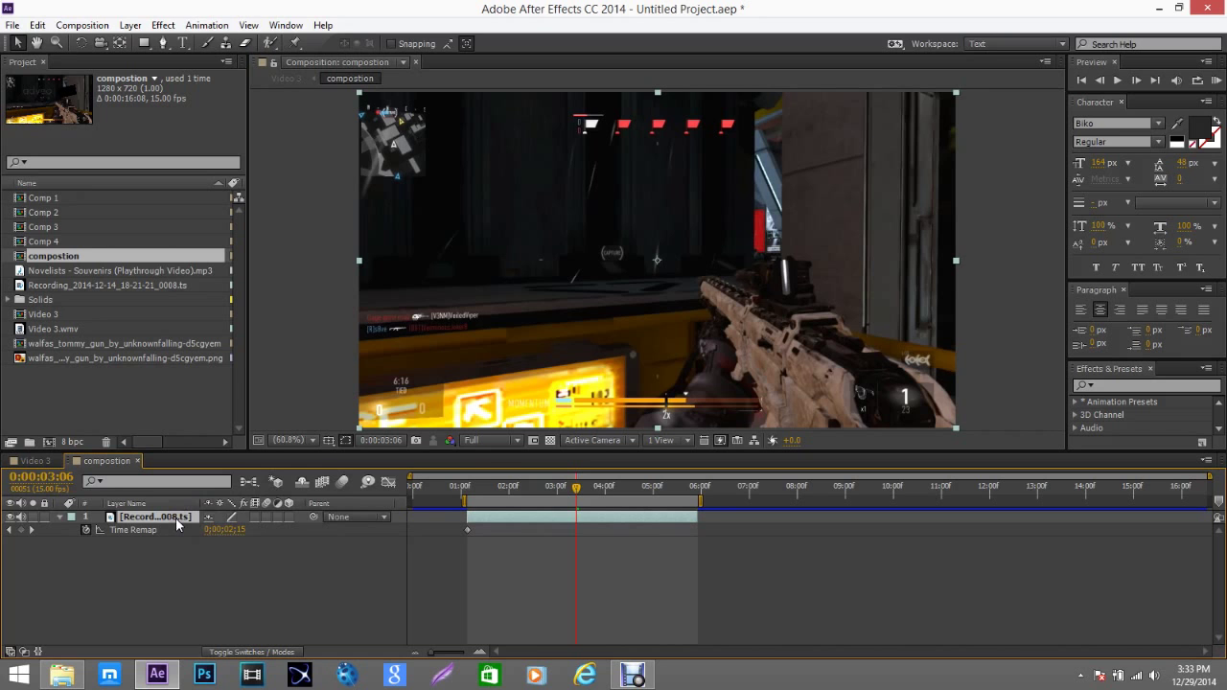
{"action": "key", "text": "s"}
{"action": "key", "text": "shift+t"}
{"action": "key", "text": "shift+p"}
{"action": "key", "text": "shift+r"}
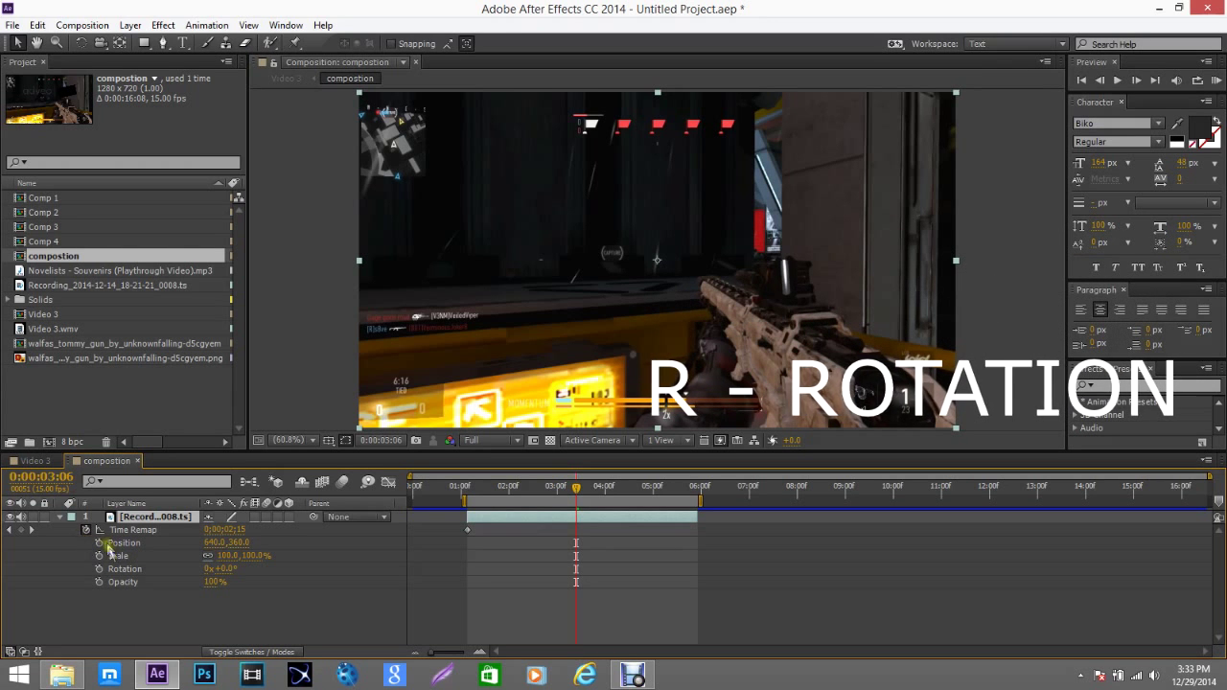
Step: At 0:00:03:06, keyframe the recording layer's opacity, rotation, position and scale, and set the scale to 123%
{"action": "left_click", "coordinate": [98, 582]}
{"action": "left_click", "coordinate": [99, 569]}
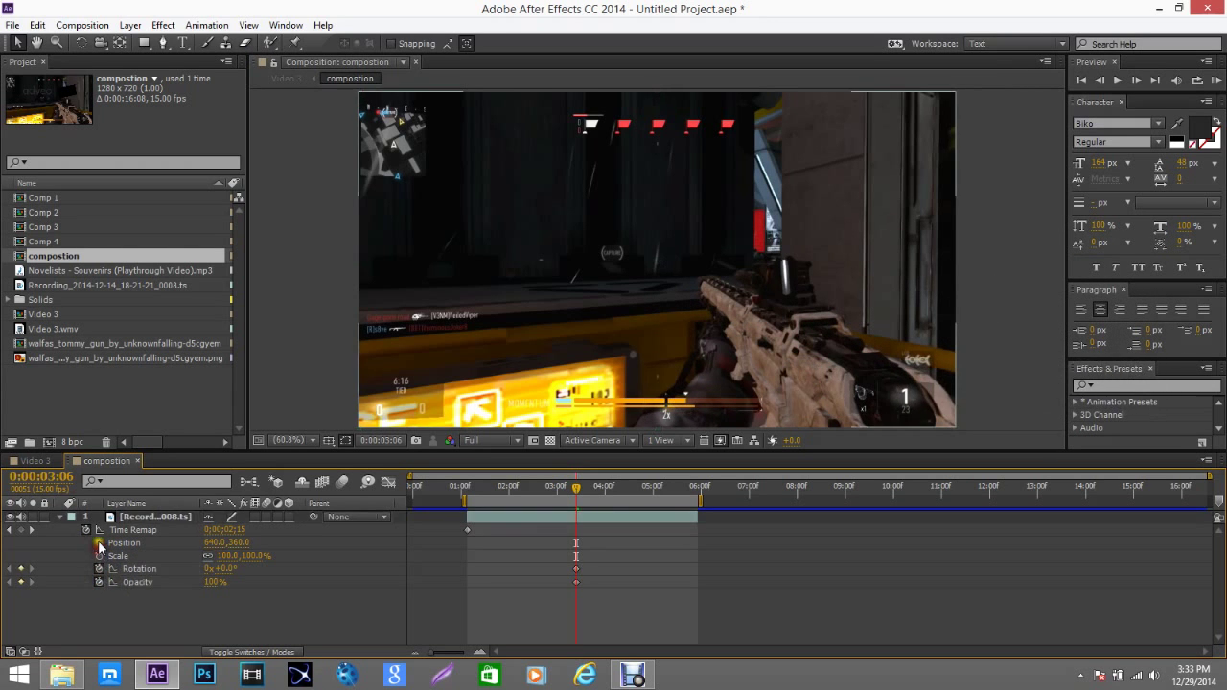
{"action": "left_click", "coordinate": [99, 543]}
{"action": "left_click", "coordinate": [99, 555]}
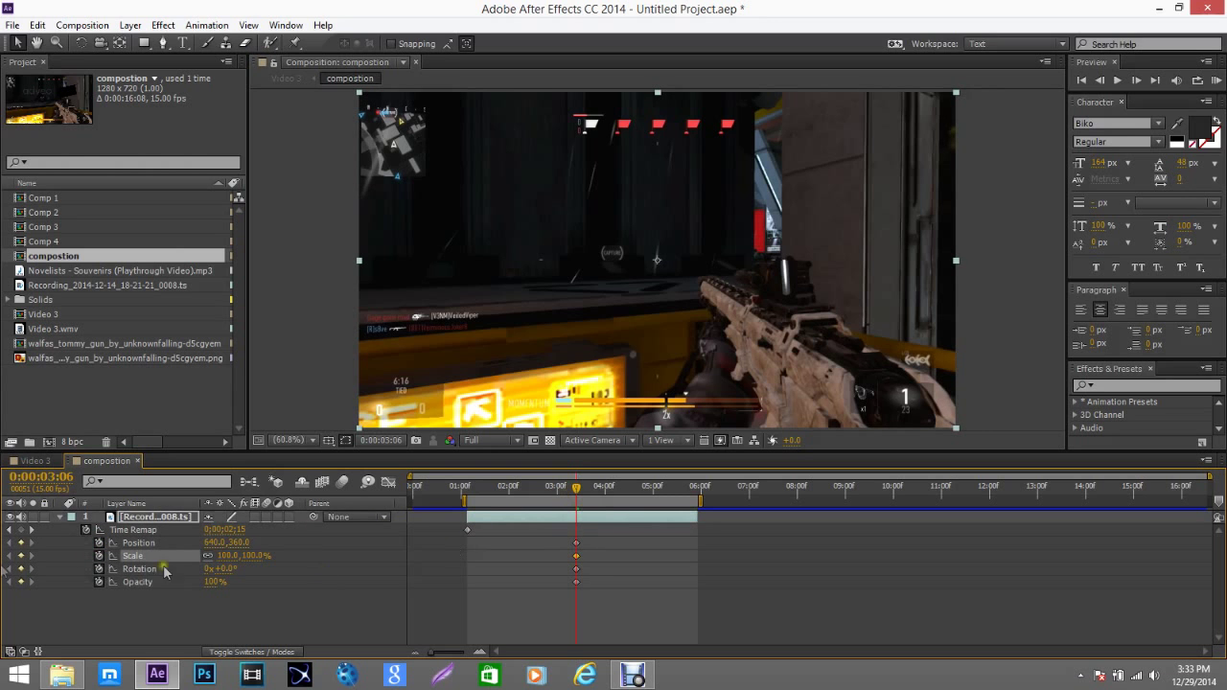
{"action": "left_click_drag", "start_coordinate": [229, 555], "coordinate": [251, 556]}
Step: At 0:00:04:03, add position, scale, rotation and opacity keyframes to the recording layer and set the scale to 100%
{"action": "left_click", "coordinate": [614, 498]}
{"action": "left_click", "coordinate": [22, 543]}
{"action": "left_click", "coordinate": [21, 555]}
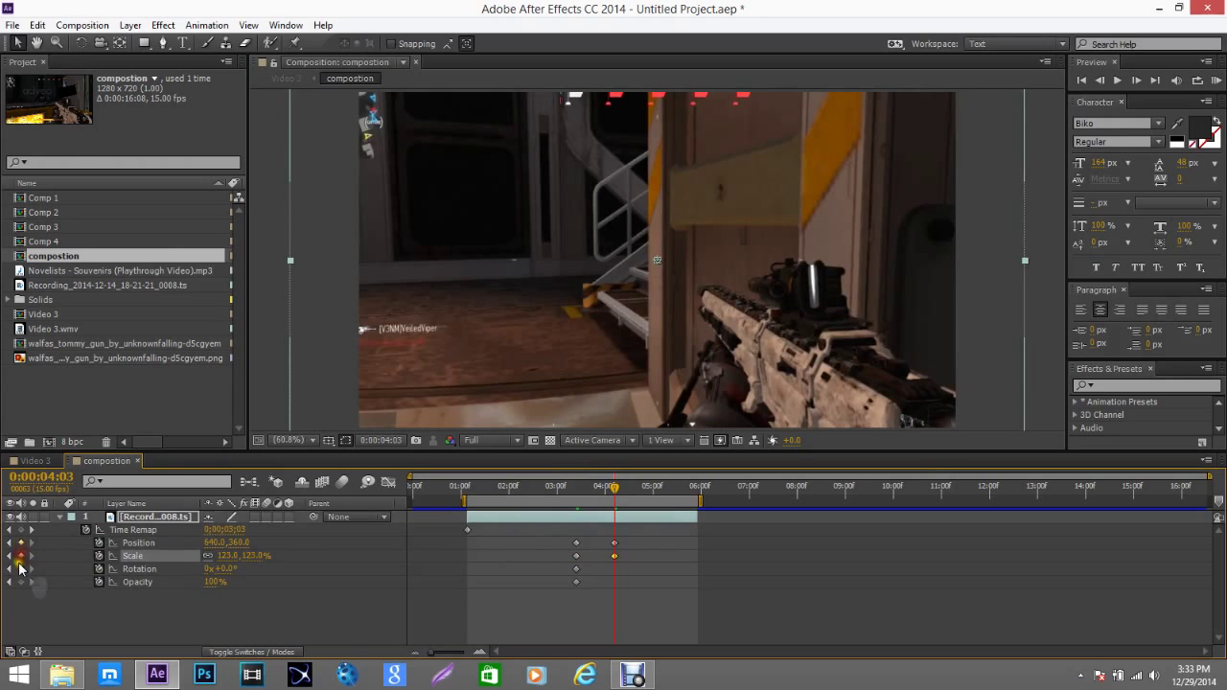
{"action": "left_click", "coordinate": [22, 569]}
{"action": "left_click", "coordinate": [21, 582]}
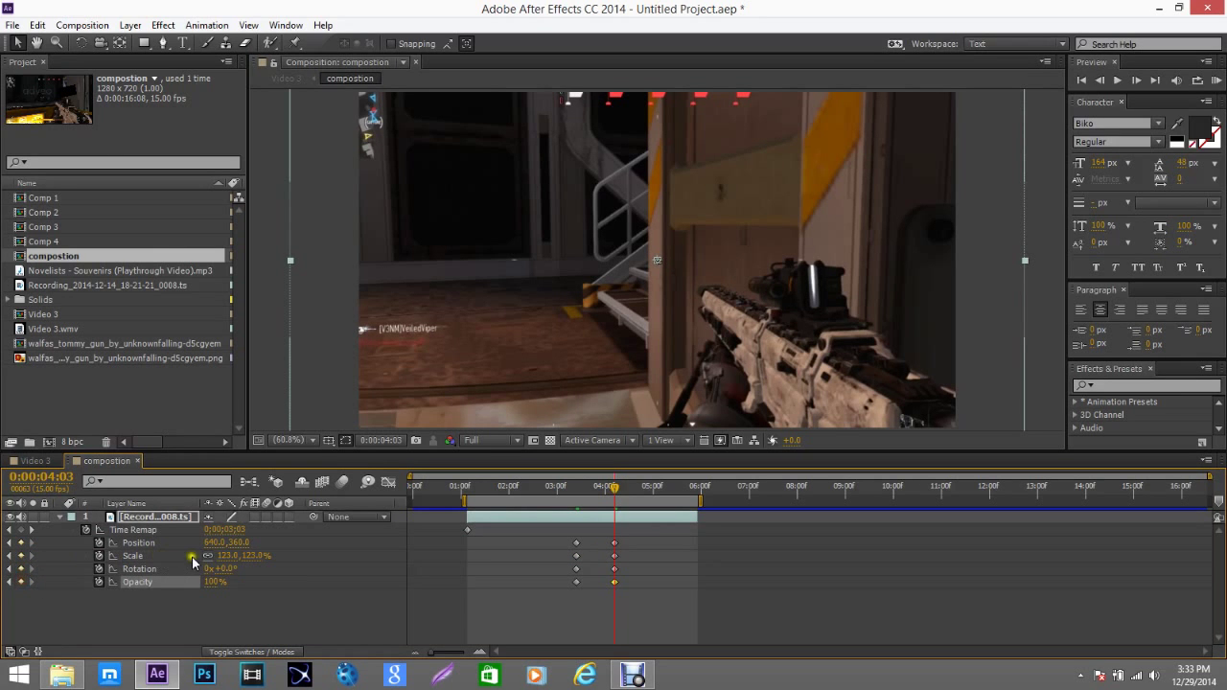
{"action": "left_click", "coordinate": [228, 554]}
{"action": "key", "text": "Return"}
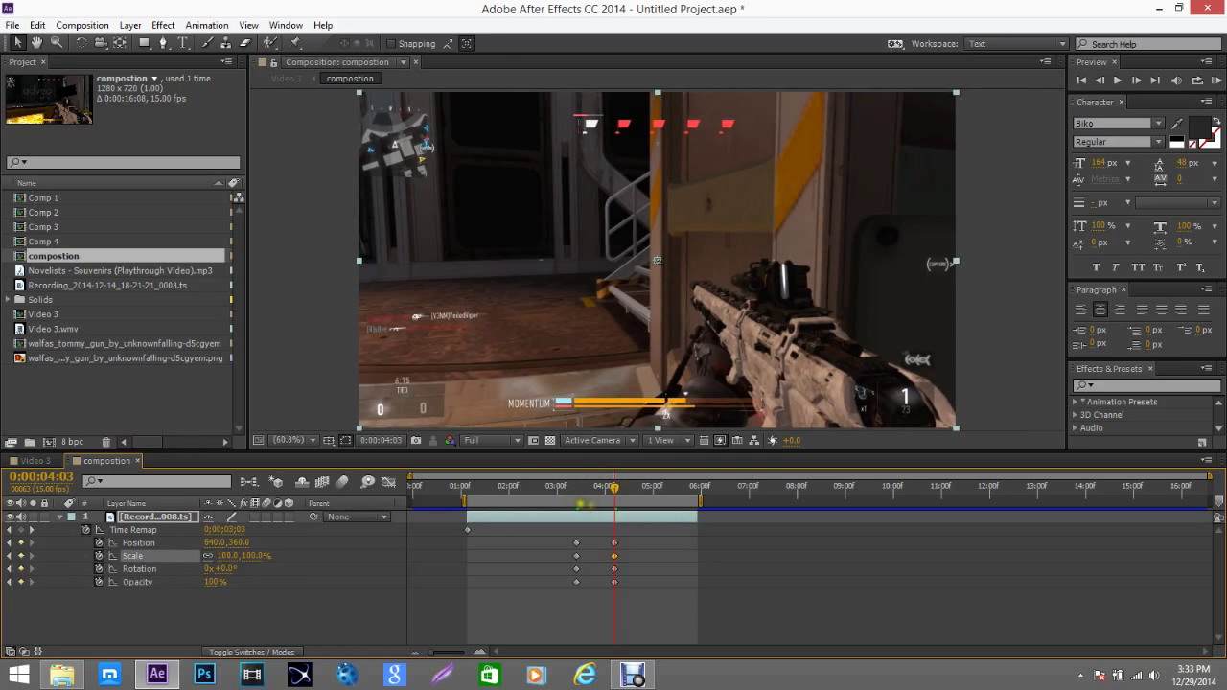
Step: Scrub back to 0:00:02:05 and step backward and forward through the recording layer's keyframes
{"action": "left_click_drag", "start_coordinate": [598, 487], "coordinate": [525, 490]}
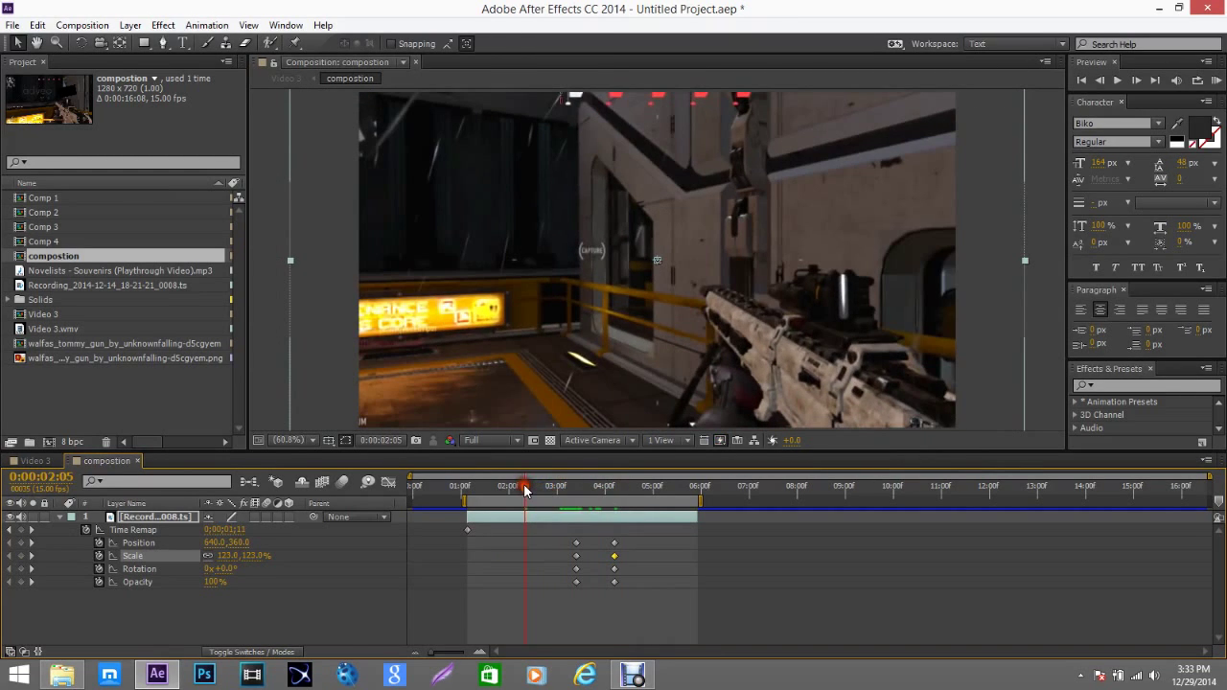
{"action": "key", "text": "j"}
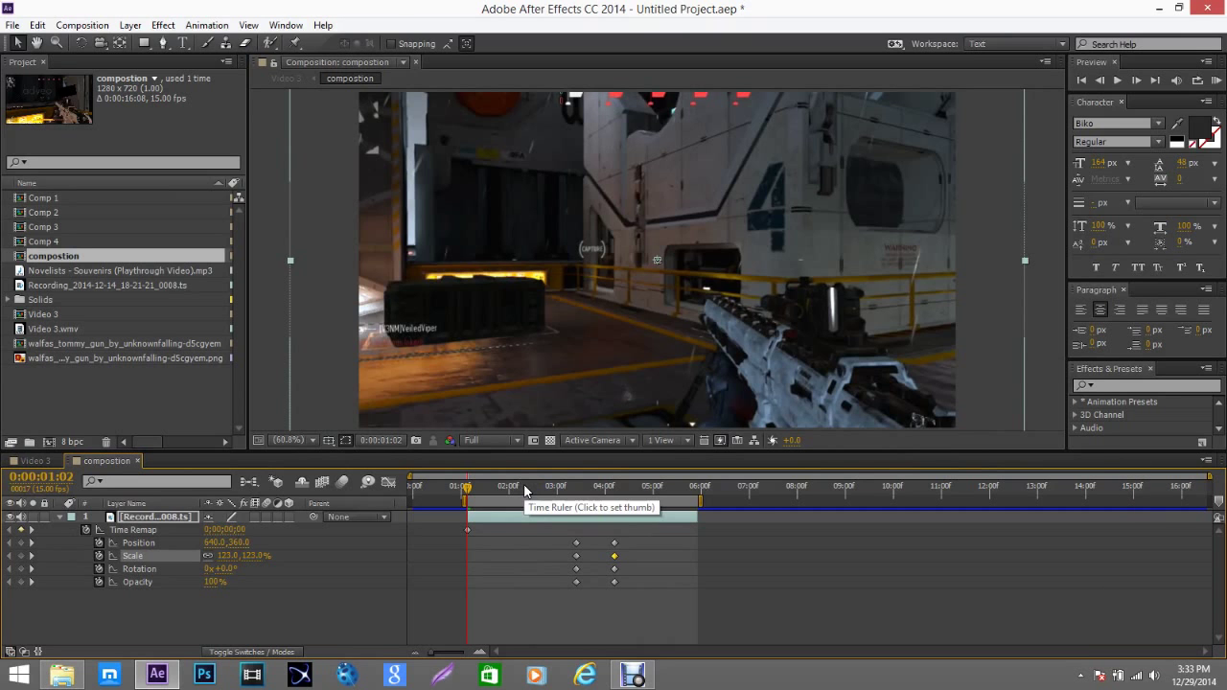
{"action": "key", "text": "k"}
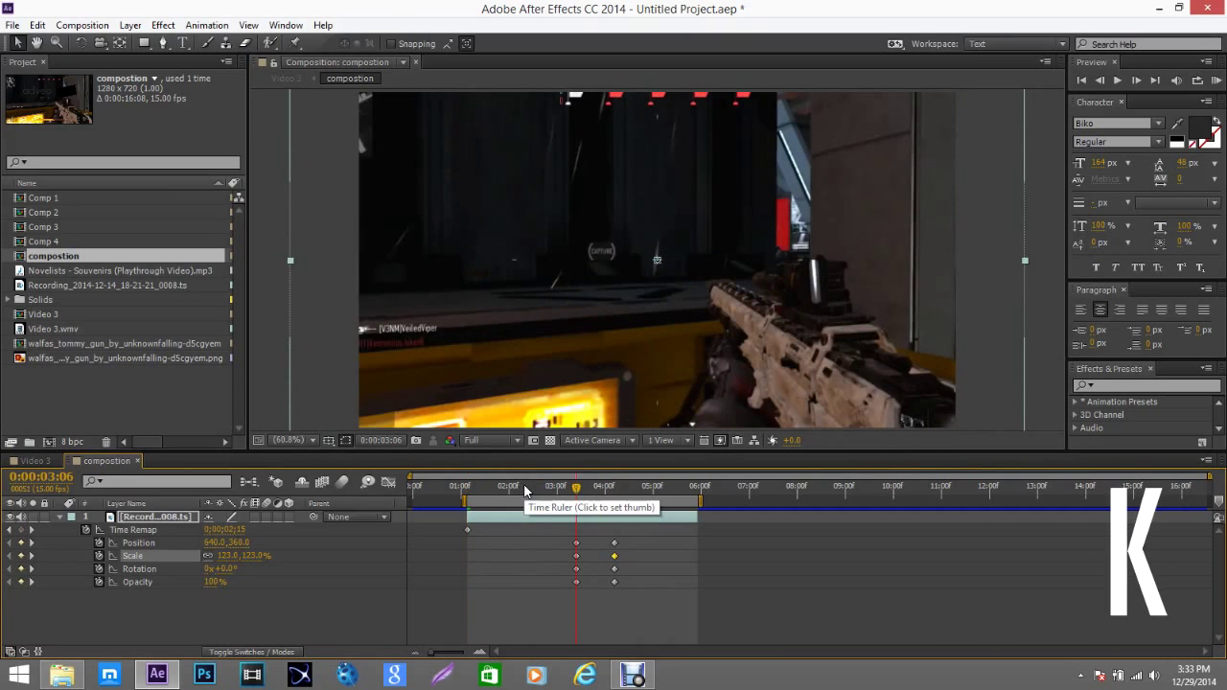
{"action": "key", "text": "k"}
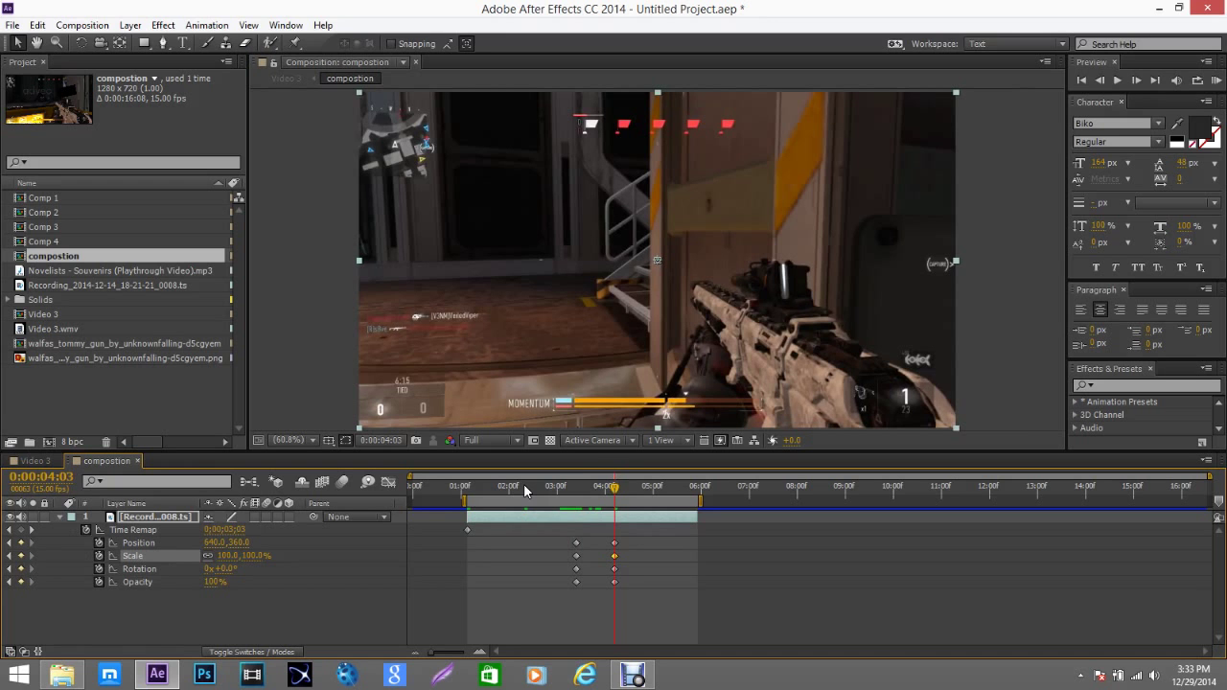
{"action": "key", "text": "j"}
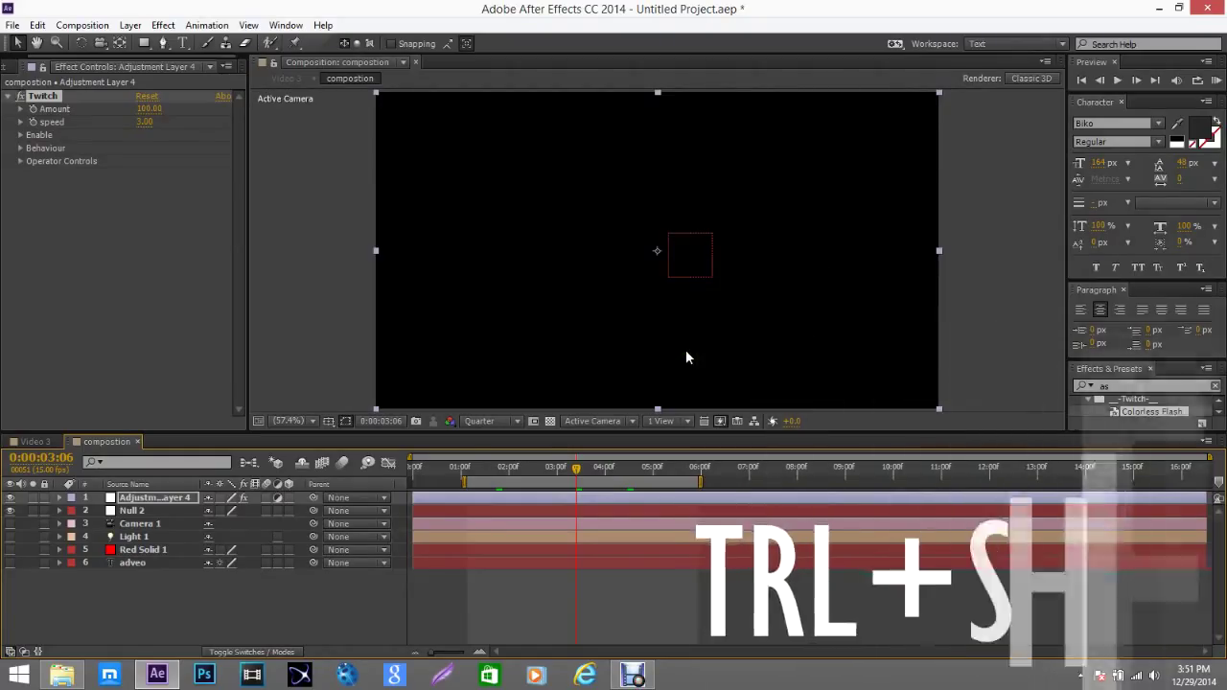
Step: Add the compostion composition to the render queue and accept its Lossless output module settings
{"action": "key", "text": "ctrl+shift+slash"}
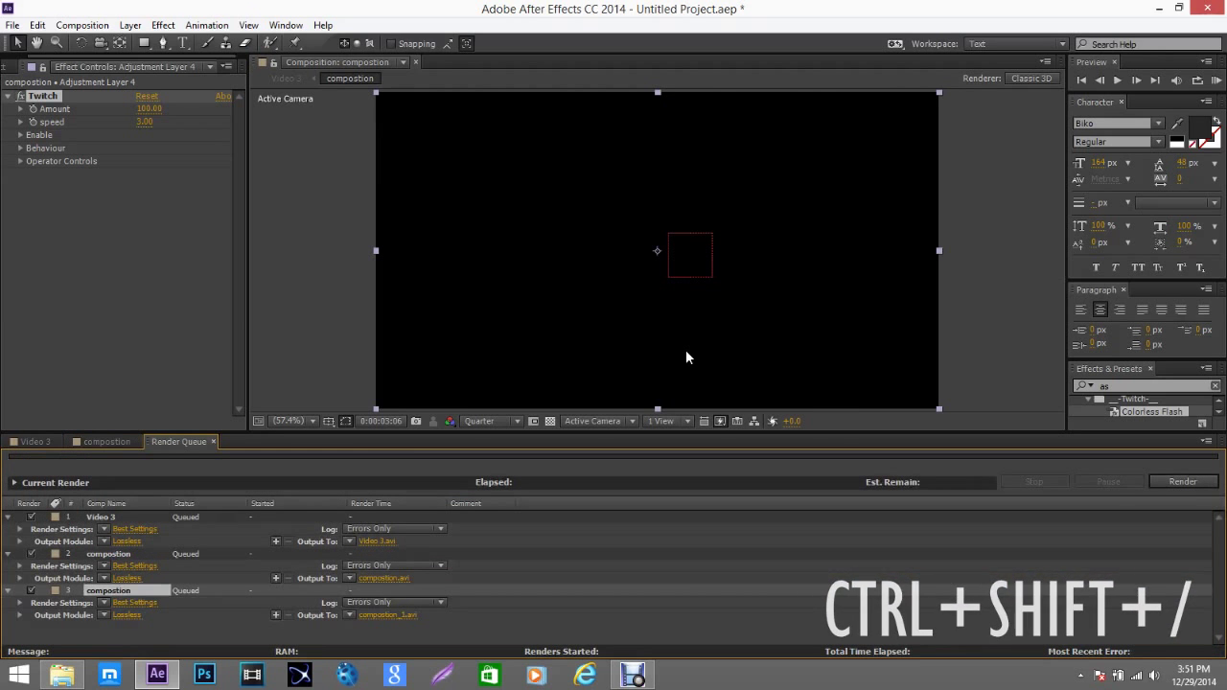
{"action": "left_click", "coordinate": [120, 615]}
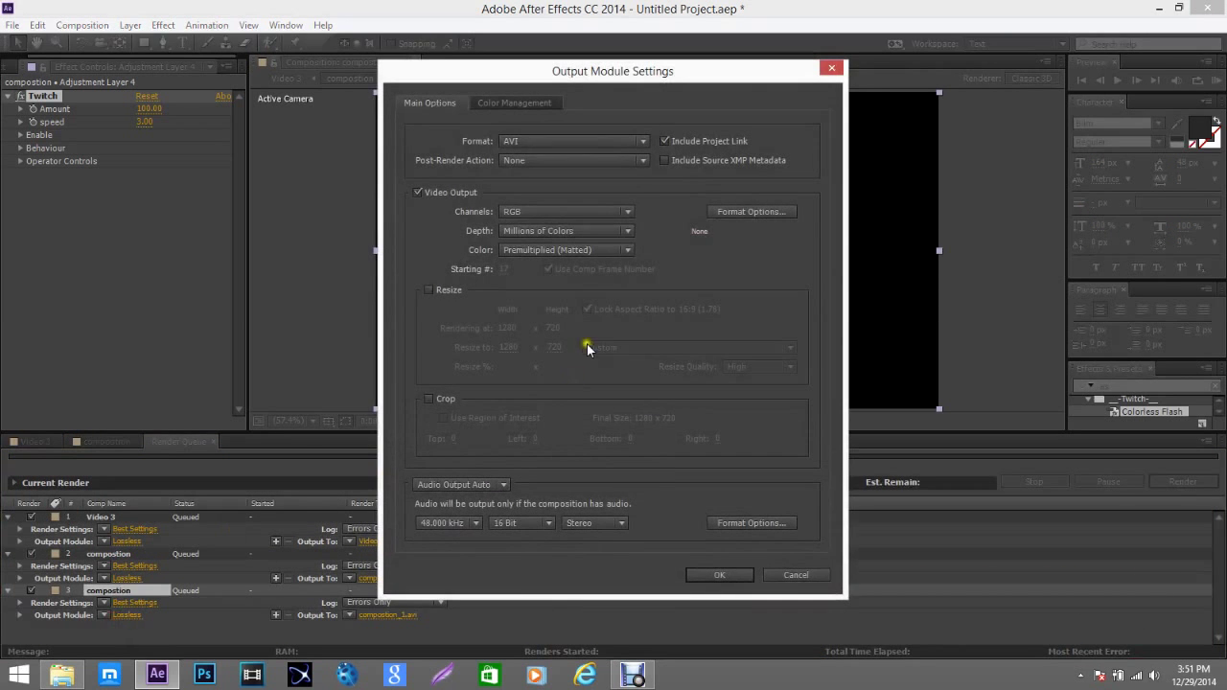
{"action": "left_click", "coordinate": [714, 576]}
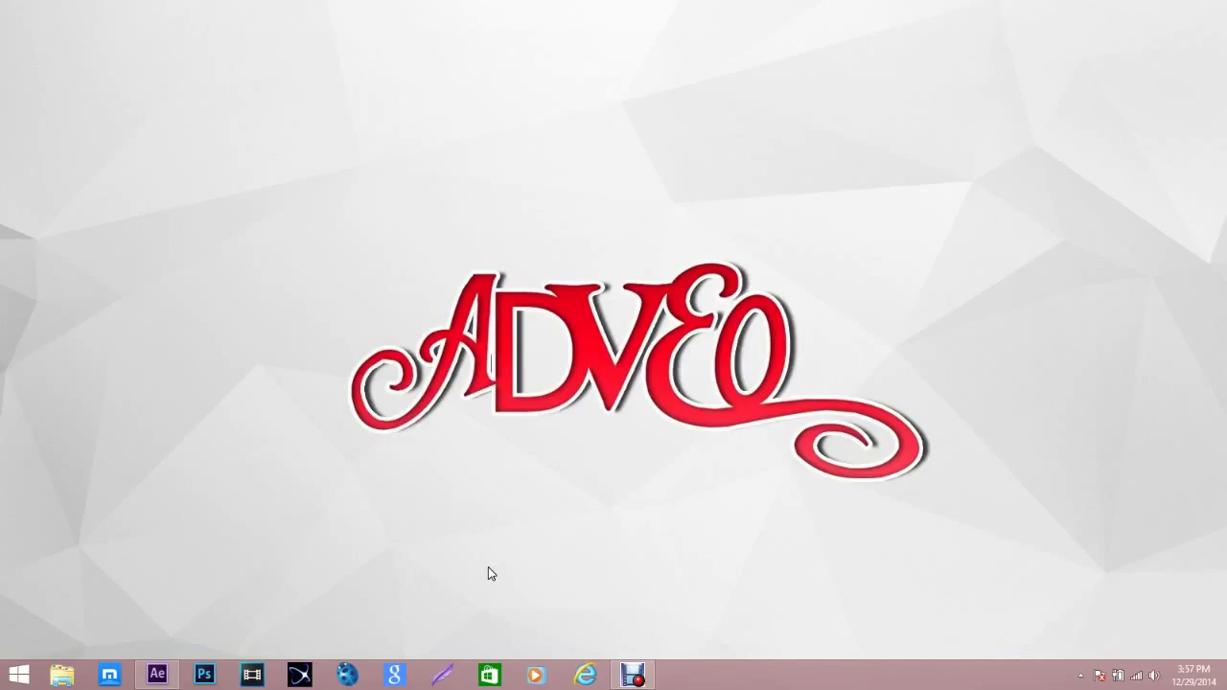